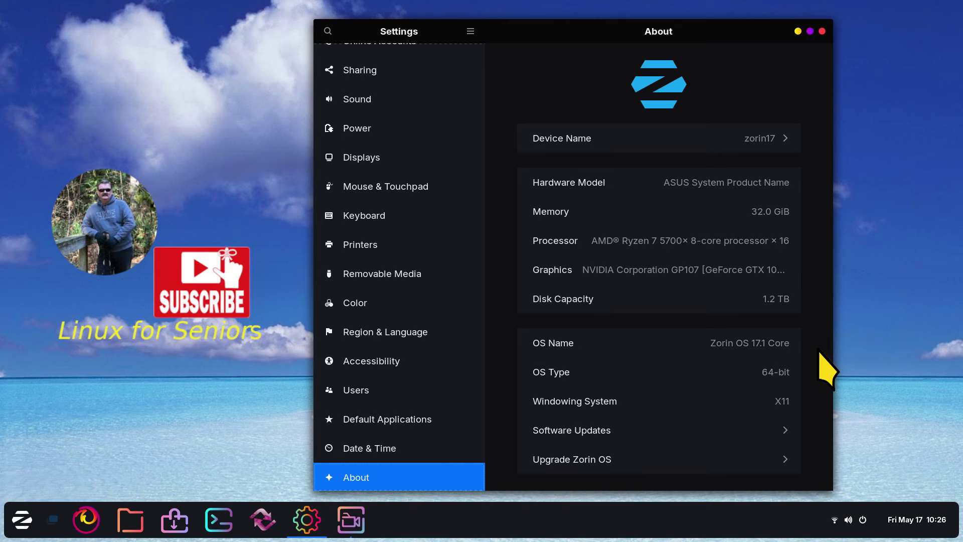
Open the Displays settings page to review the resolution and scale options
{"action": "left_click", "coordinate": [18, 520]}
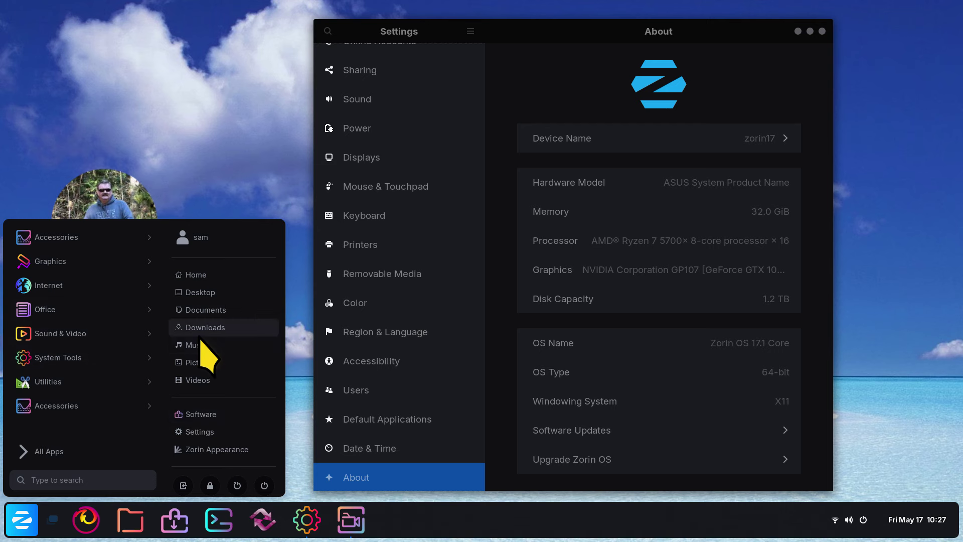
{"action": "left_click", "coordinate": [229, 115]}
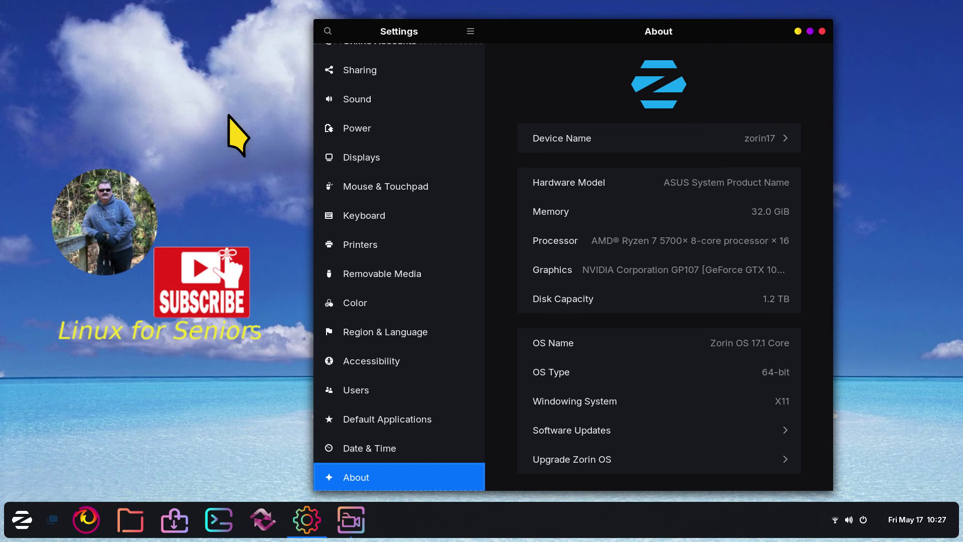
{"action": "left_click", "coordinate": [346, 157]}
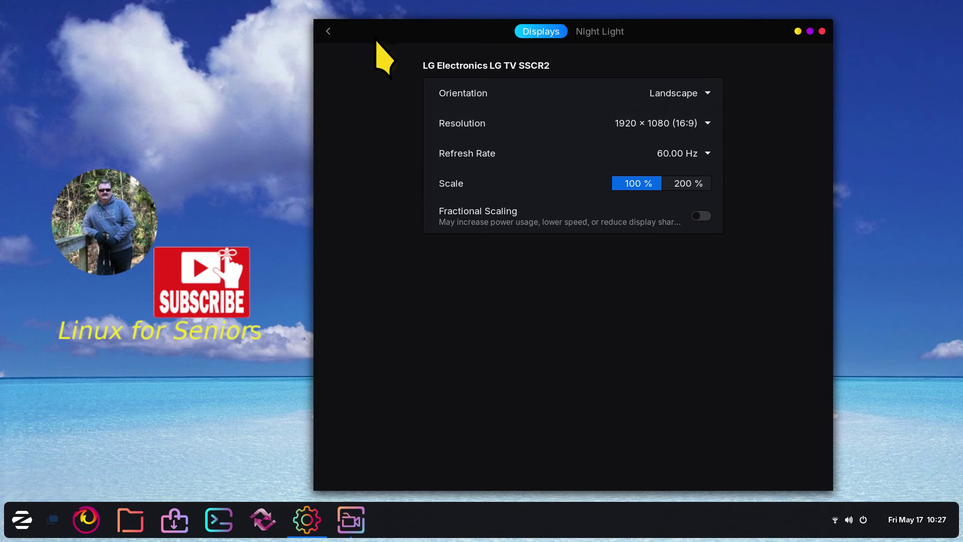
Check the About system information page, then close Settings
{"action": "left_click", "coordinate": [328, 31]}
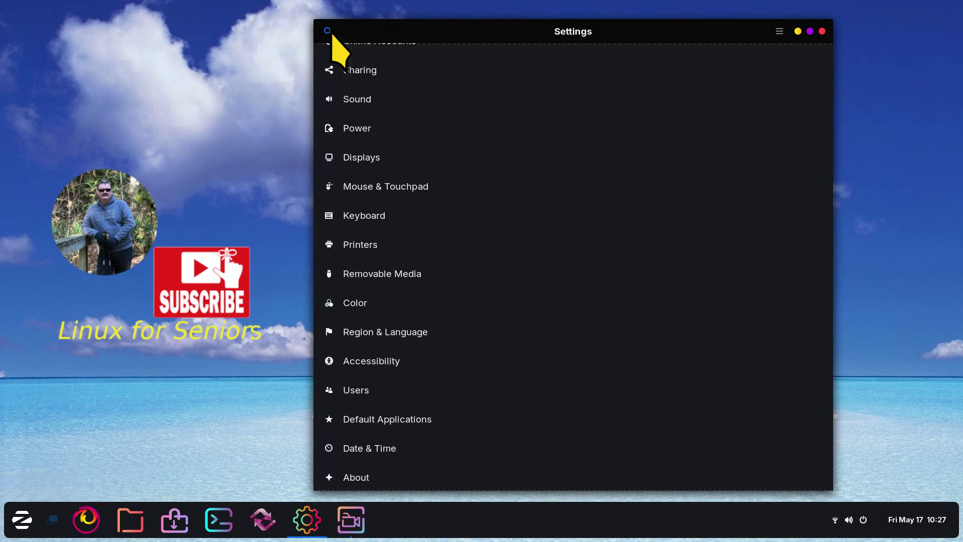
{"action": "left_click", "coordinate": [423, 479]}
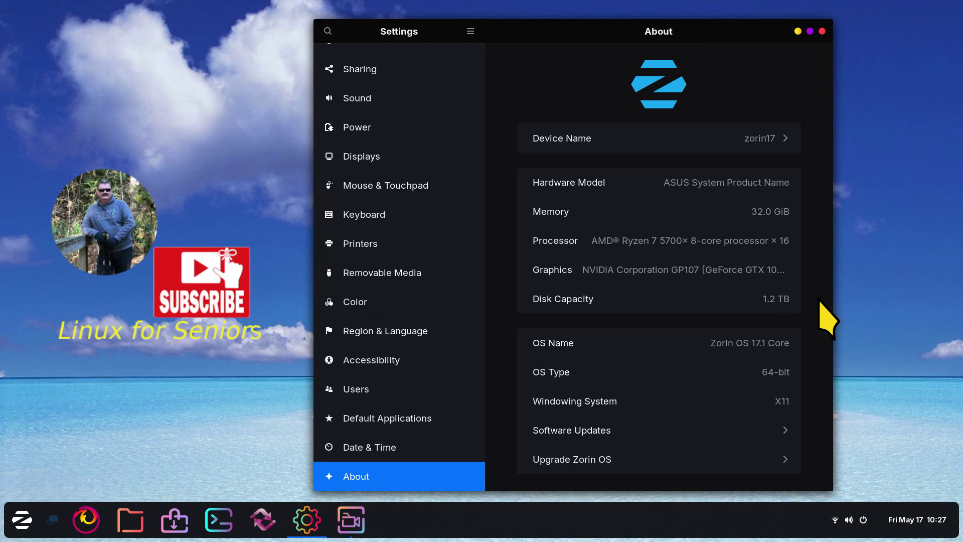
{"action": "left_click", "coordinate": [822, 31]}
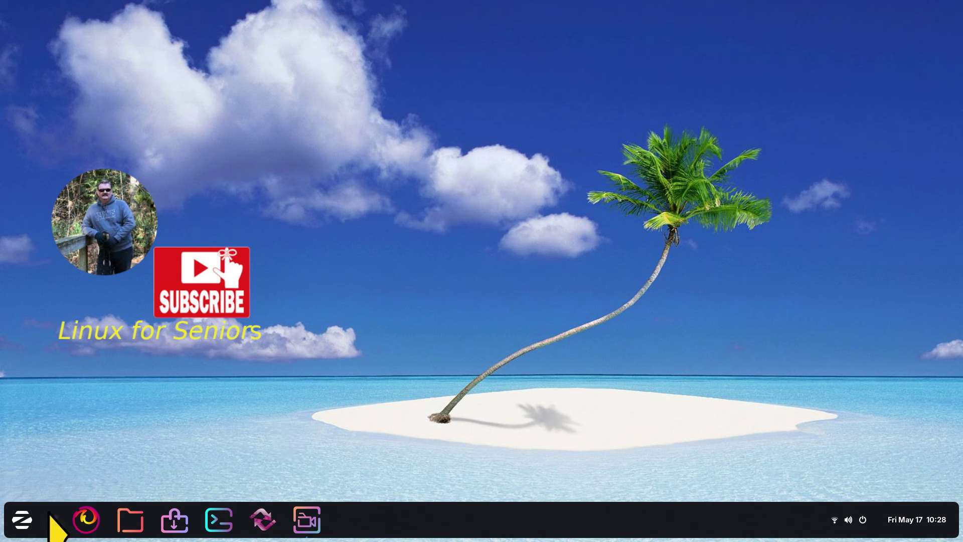
Open the Home folder in Files, close it again, and reopen the application launcher
{"action": "left_click", "coordinate": [22, 519]}
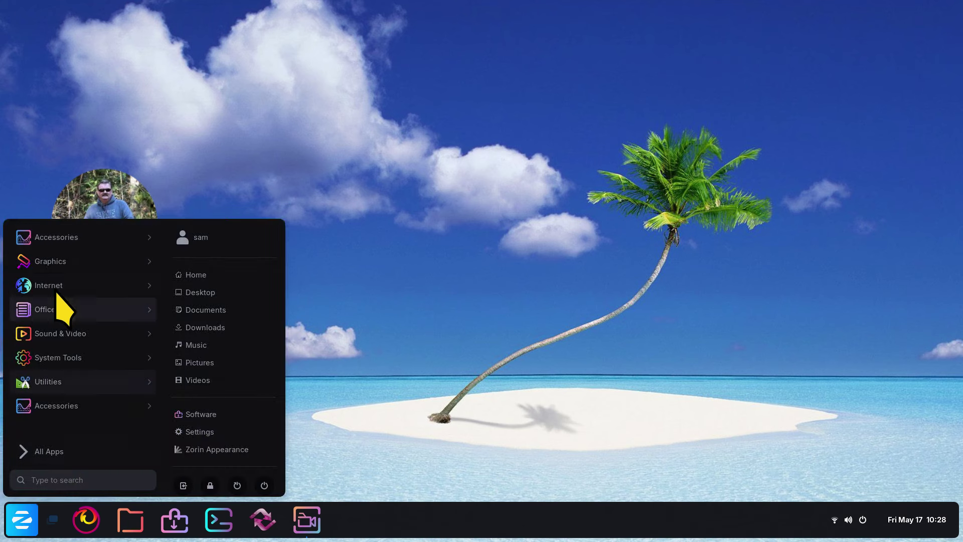
{"action": "left_click", "coordinate": [407, 327]}
{"action": "left_click", "coordinate": [130, 520]}
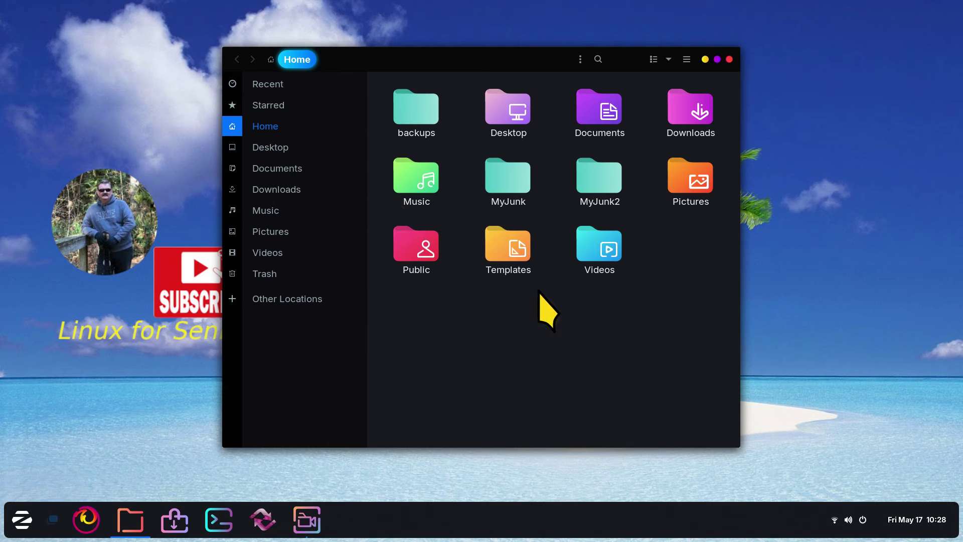
{"action": "left_click", "coordinate": [729, 61]}
{"action": "left_click", "coordinate": [22, 520]}
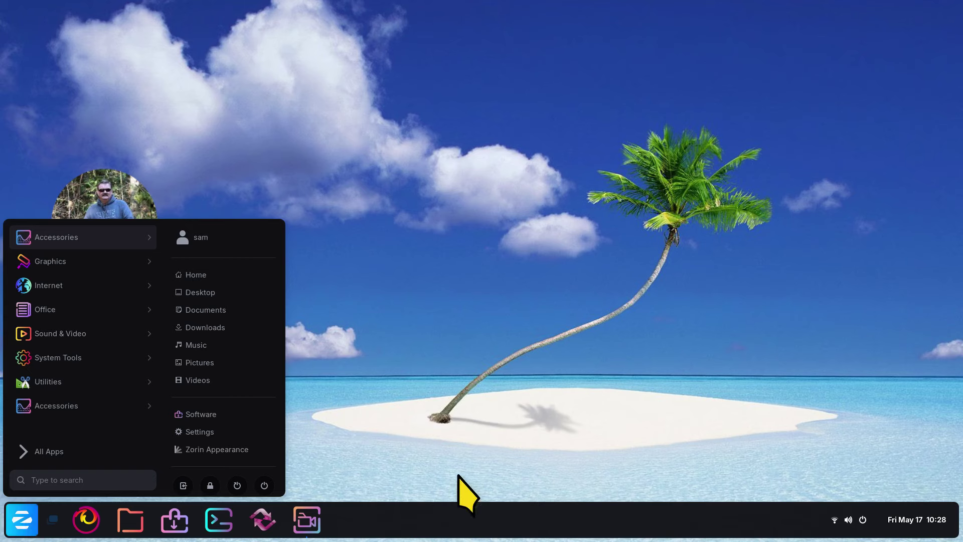
Launch Zorin Appearance and view Effects, then the Theme page (Sweet-Ambar-Blue-Dark-v40, Candy-icons)
{"action": "left_click", "coordinate": [215, 450]}
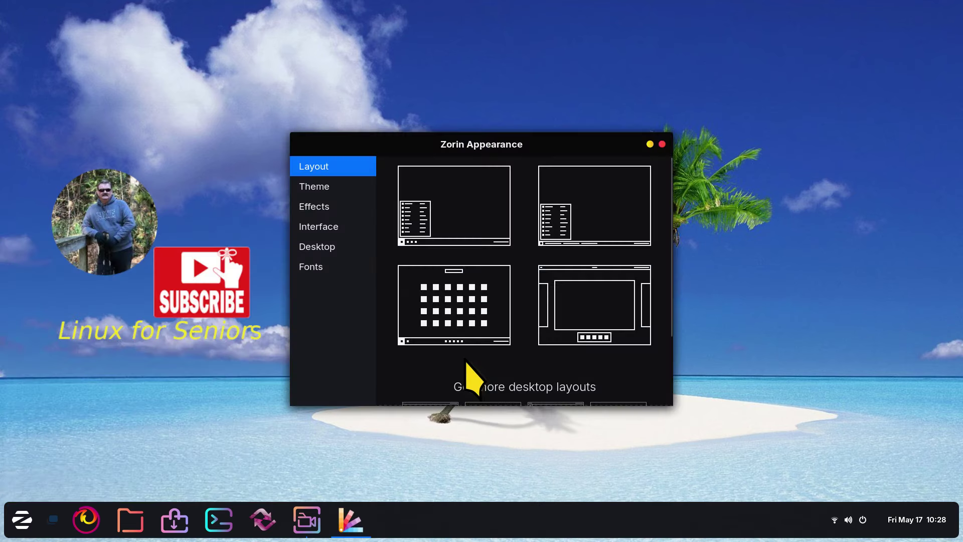
{"action": "left_click", "coordinate": [323, 210]}
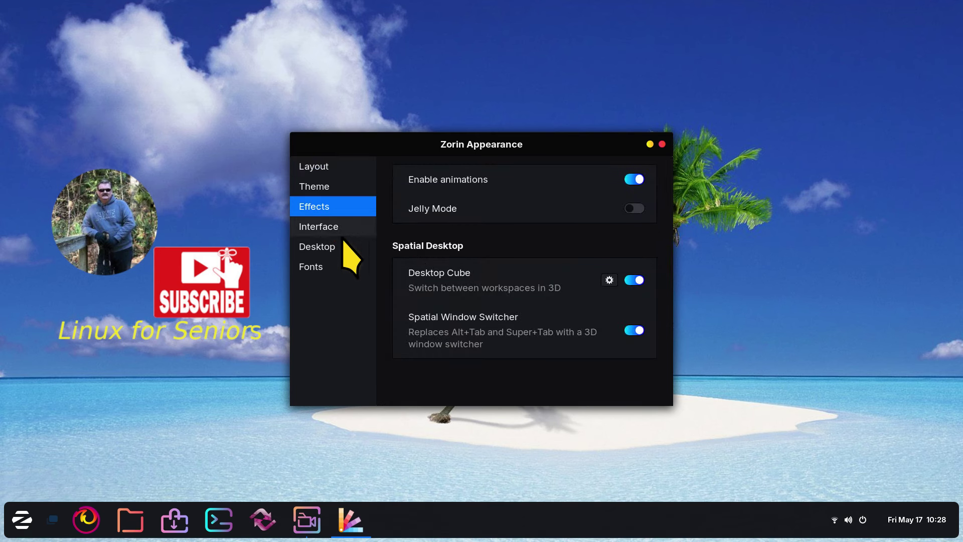
{"action": "left_click", "coordinate": [322, 189]}
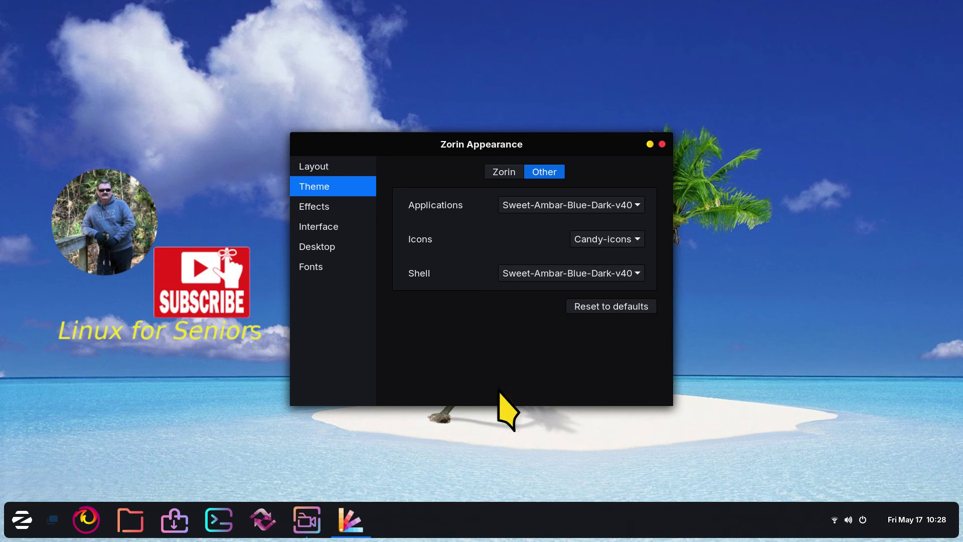
View the Fonts page: Inter Regular 14 interface, JetBrains Mono Regular 12, Sans Regular 12
{"action": "left_click", "coordinate": [320, 273]}
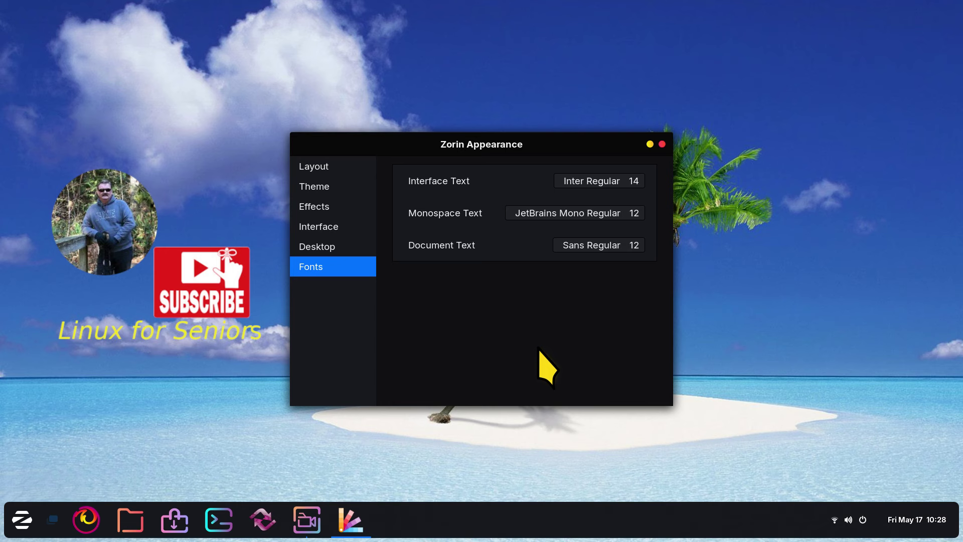
Close Zorin Appearance and open Settings on the Accessibility page
{"action": "left_click", "coordinate": [662, 144]}
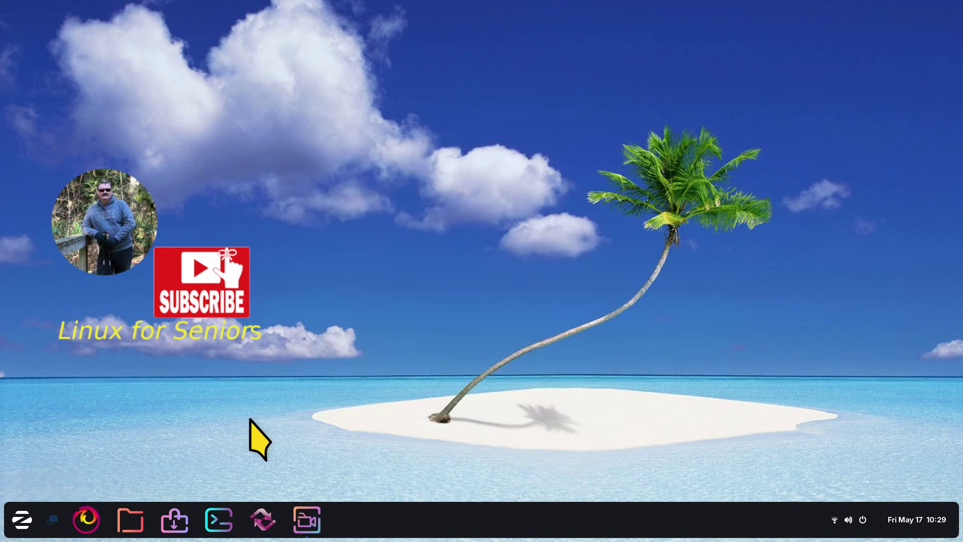
{"action": "left_click", "coordinate": [22, 517]}
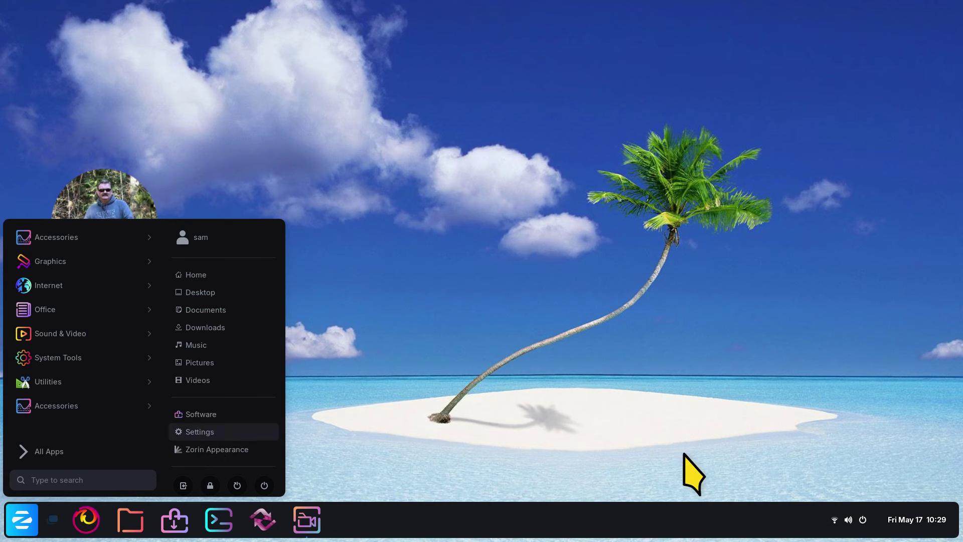
{"action": "left_click", "coordinate": [228, 431]}
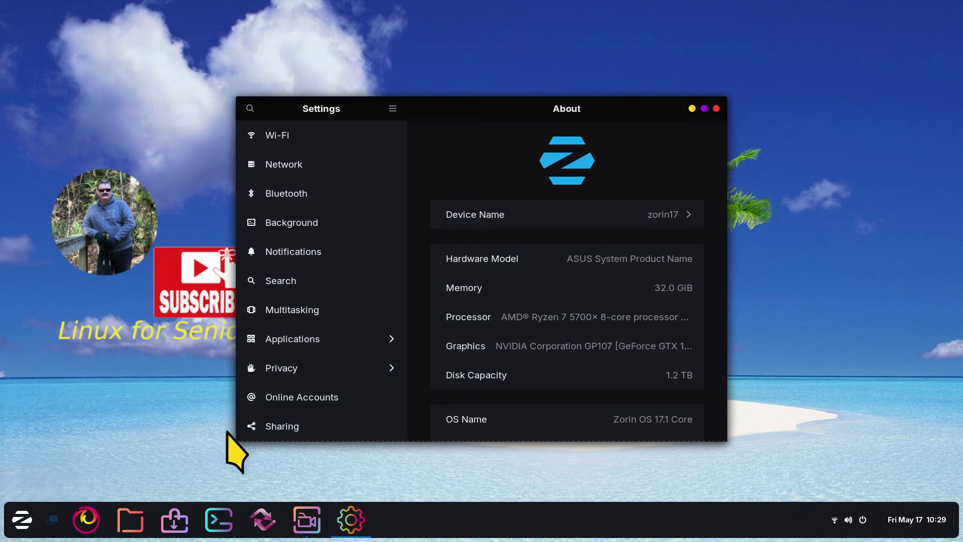
{"action": "left_click_drag", "start_coordinate": [402, 214], "coordinate": [404, 365]}
{"action": "scroll", "coordinate": [318, 354], "scroll_direction": "down", "scroll_amount": 1}
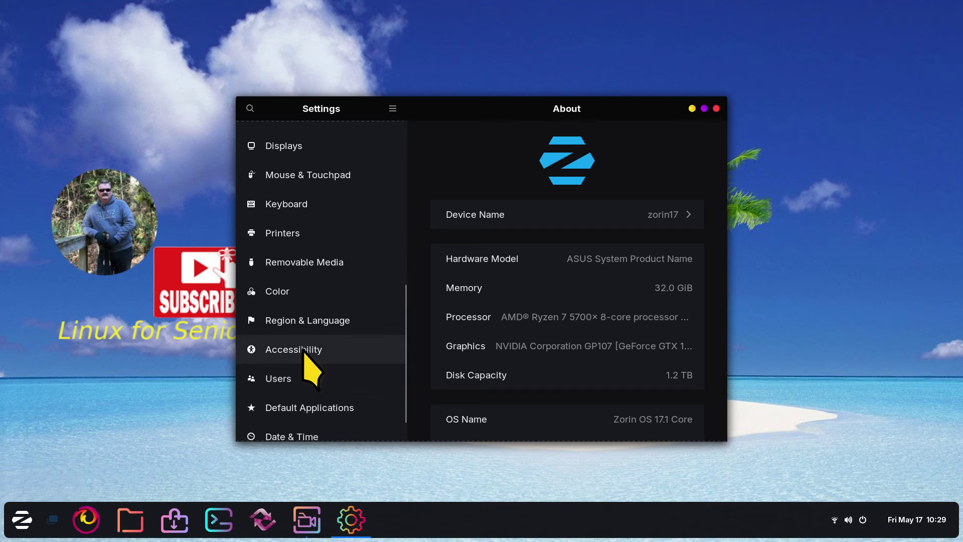
{"action": "left_click", "coordinate": [304, 350]}
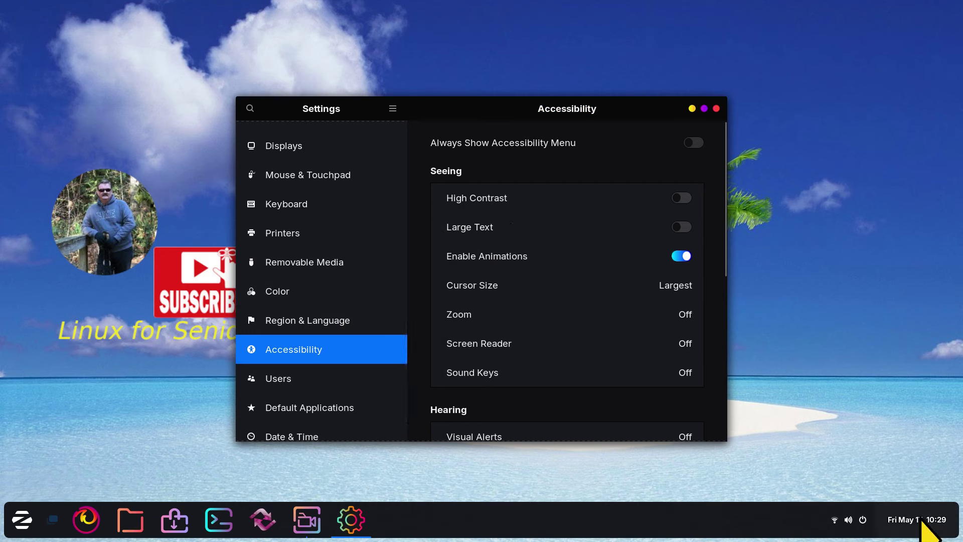
Switch Large Text on, then switch it back off
{"action": "left_click", "coordinate": [22, 520]}
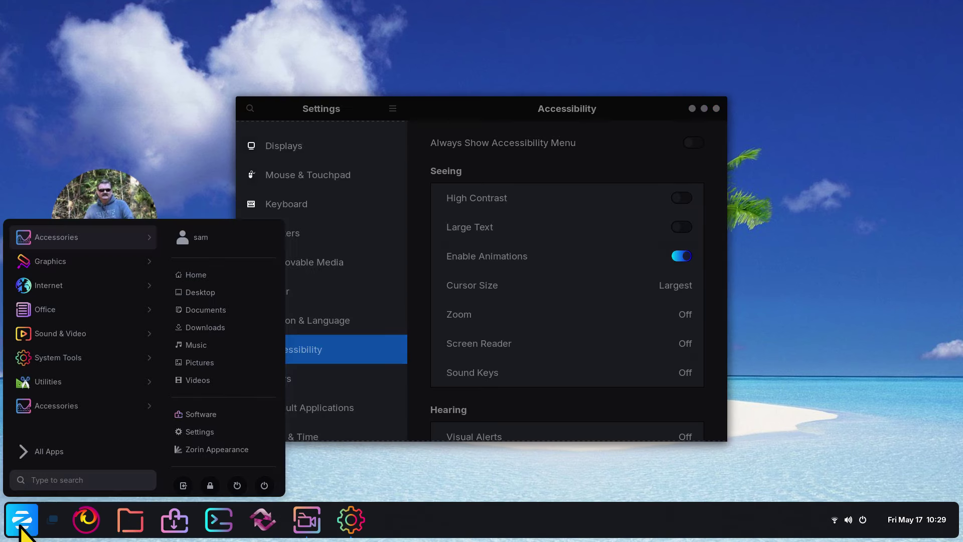
{"action": "left_click", "coordinate": [683, 228]}
{"action": "left_click", "coordinate": [683, 229]}
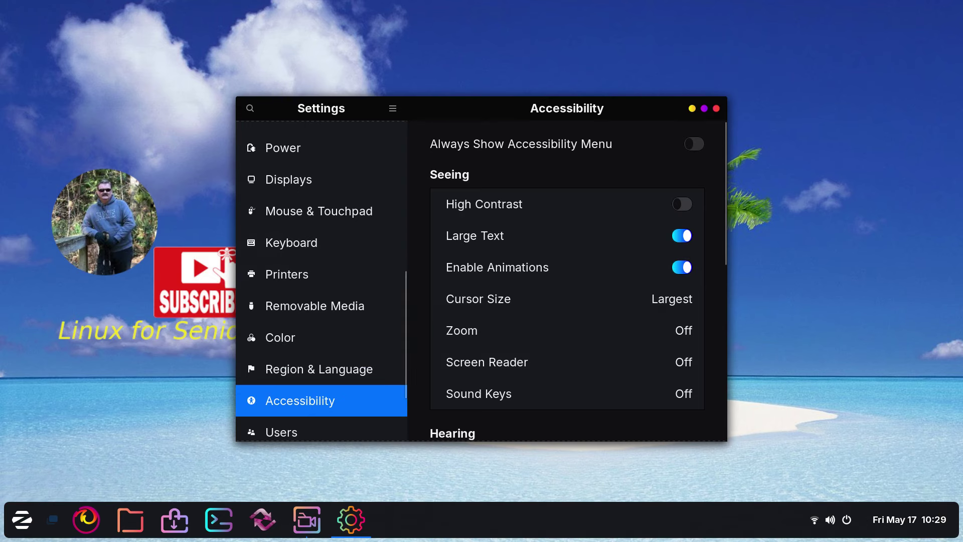
{"action": "left_click", "coordinate": [23, 521]}
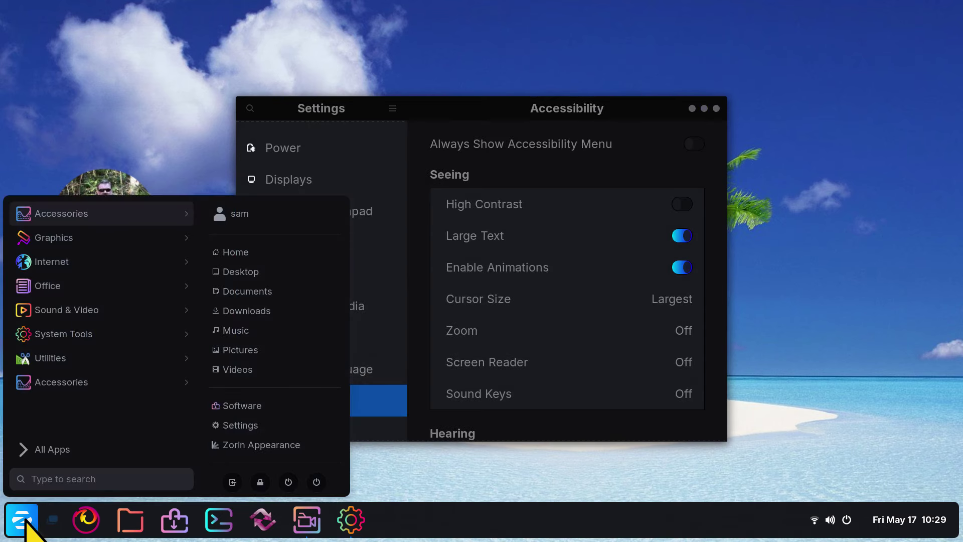
{"action": "left_click", "coordinate": [629, 119]}
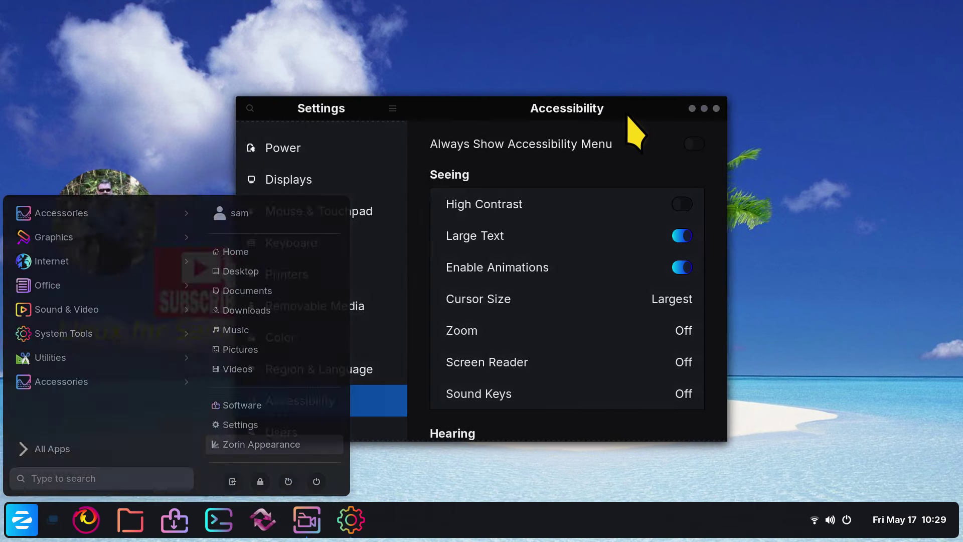
{"action": "left_click", "coordinate": [682, 237]}
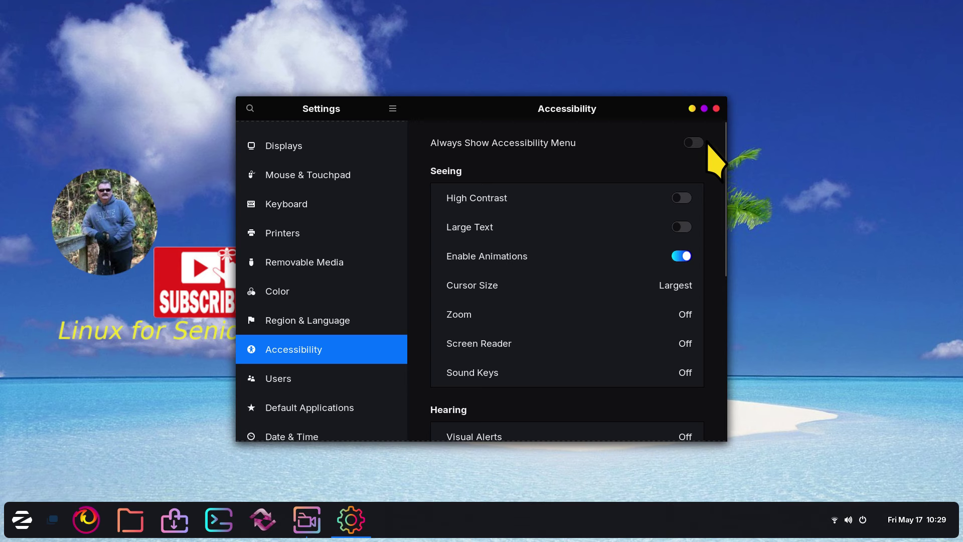
Close Settings and search GNOME Software for 'twe' to confirm Tweaks is installed
{"action": "left_click", "coordinate": [717, 108]}
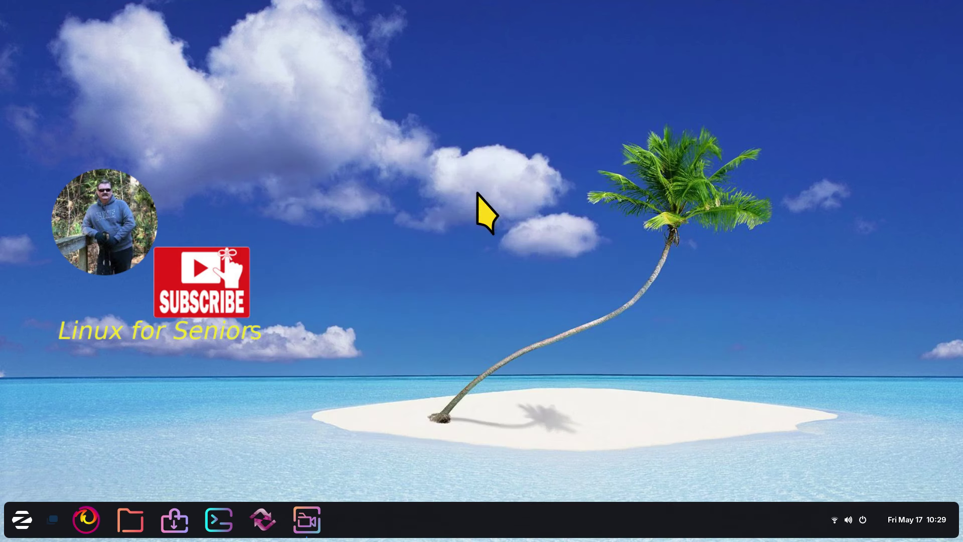
{"action": "left_click", "coordinate": [174, 520]}
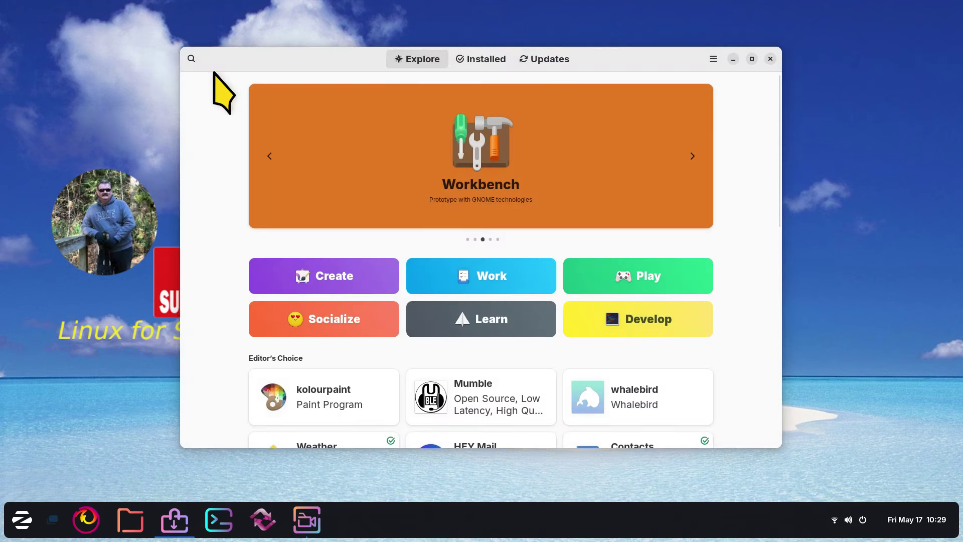
{"action": "left_click", "coordinate": [191, 59]}
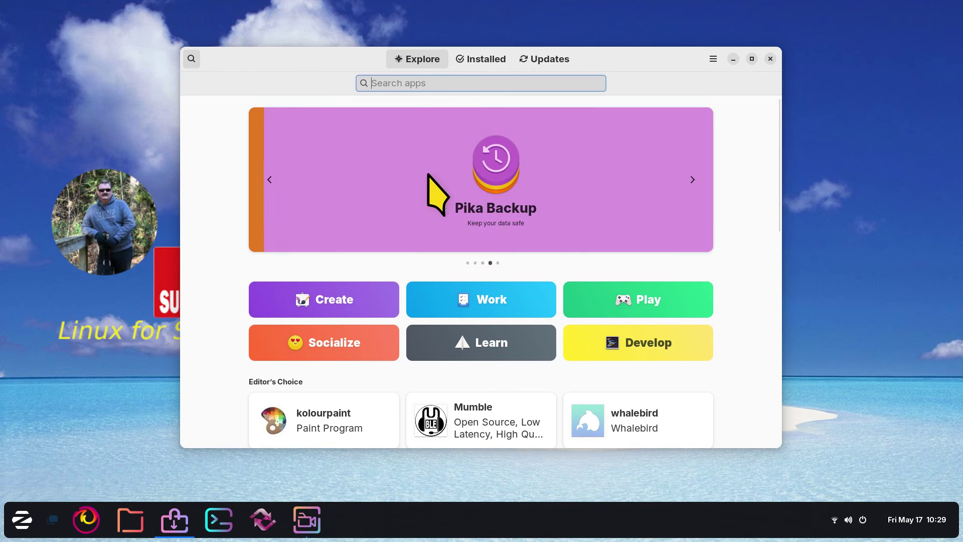
{"action": "type", "text": "twe"}
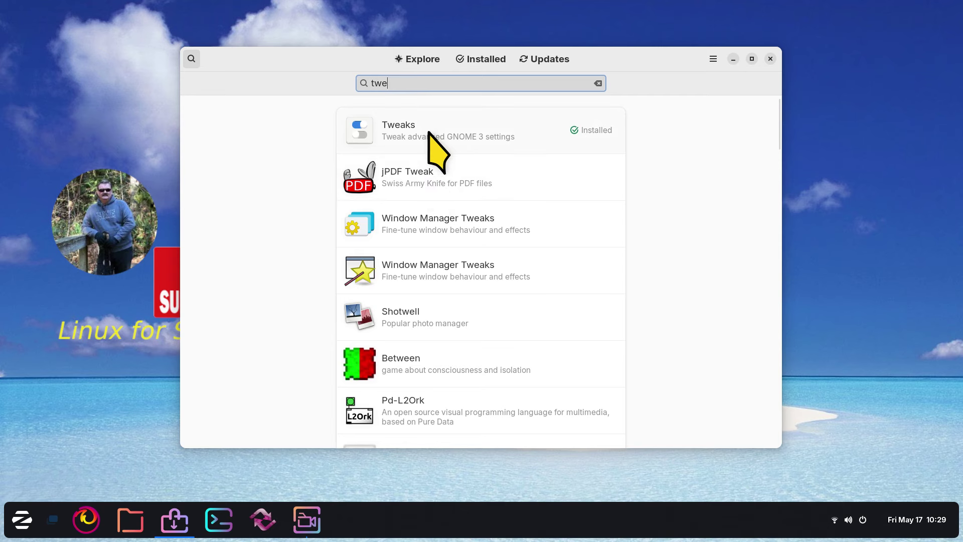
{"action": "left_click", "coordinate": [492, 136]}
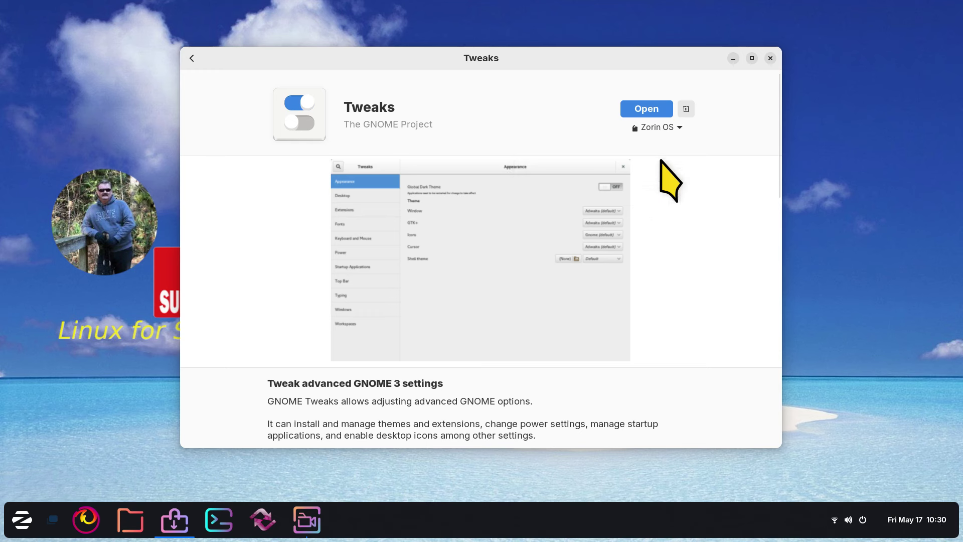
Launch Tweaks via a 'twe' search, show its Fonts page, and move the window up-right
{"action": "left_click", "coordinate": [771, 57]}
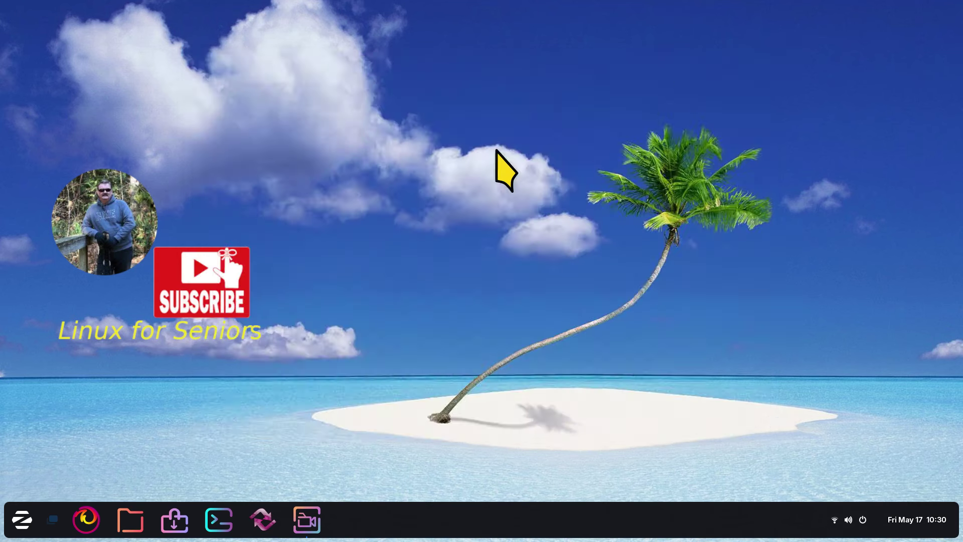
{"action": "left_click", "coordinate": [29, 524]}
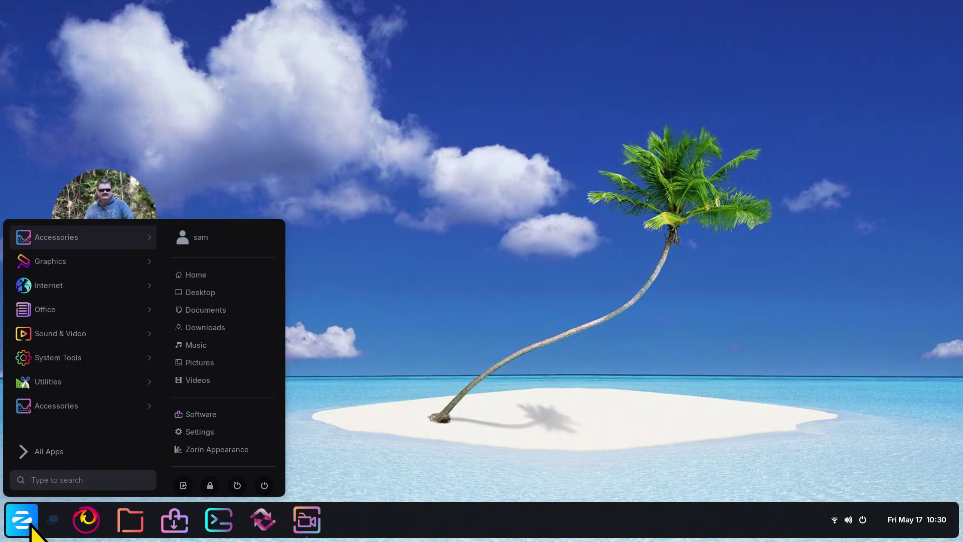
{"action": "type", "text": "twe"}
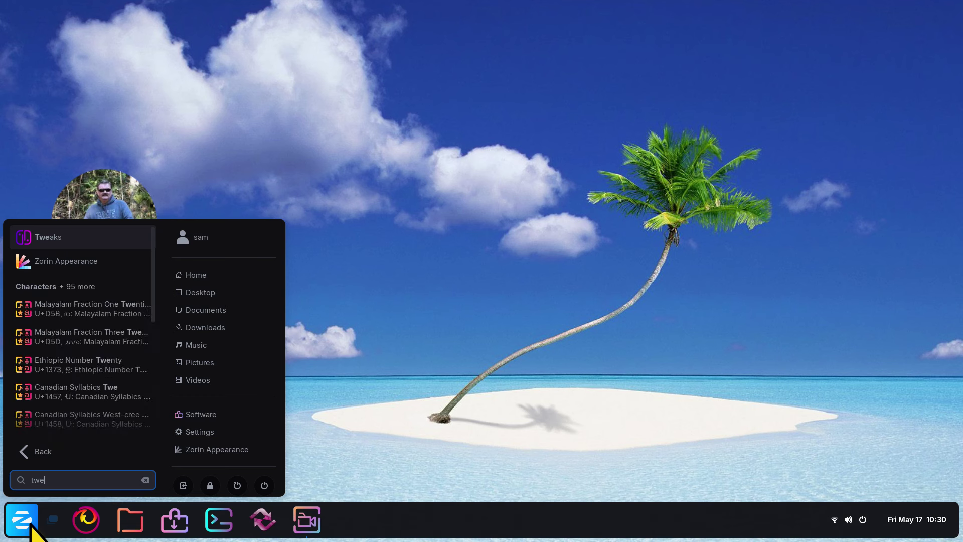
{"action": "left_click", "coordinate": [39, 238]}
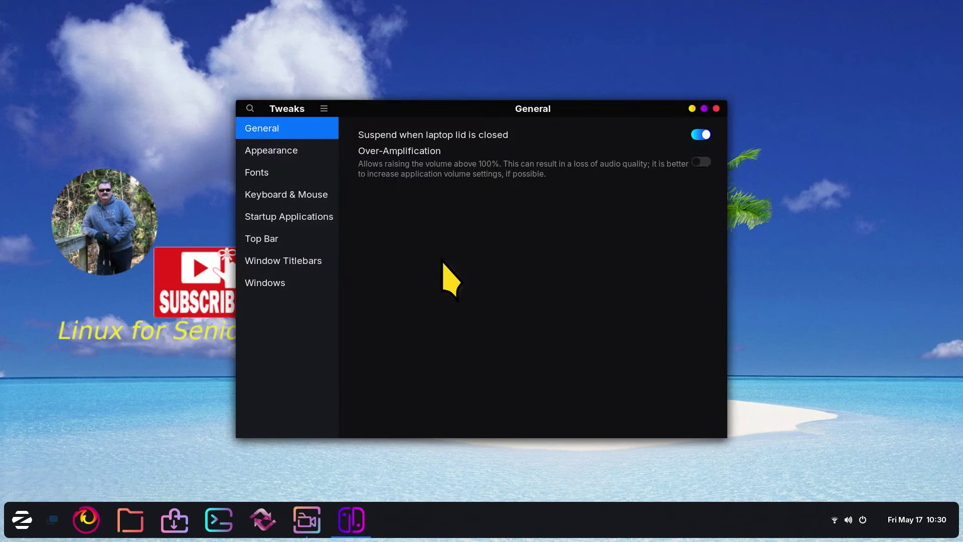
{"action": "left_click", "coordinate": [255, 174]}
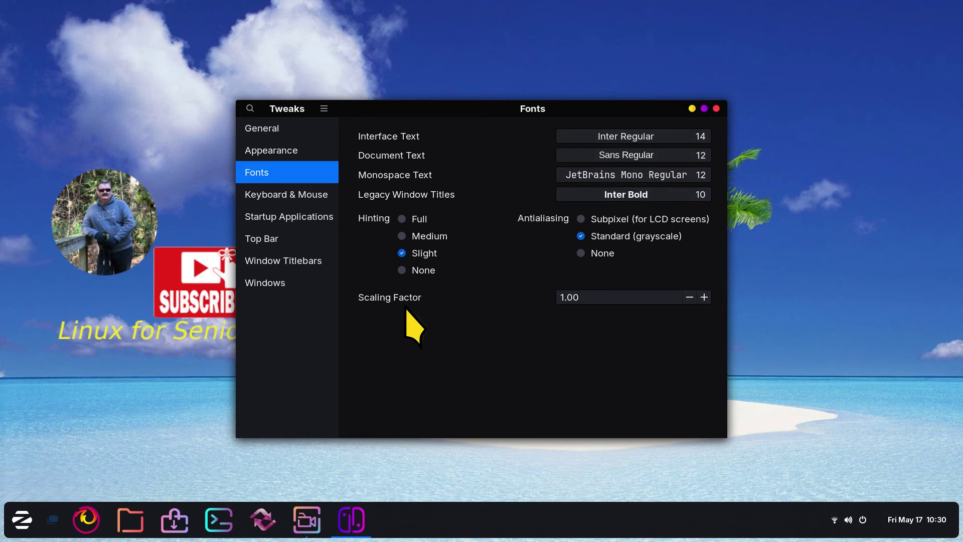
{"action": "left_click_drag", "start_coordinate": [486, 109], "coordinate": [704, 76]}
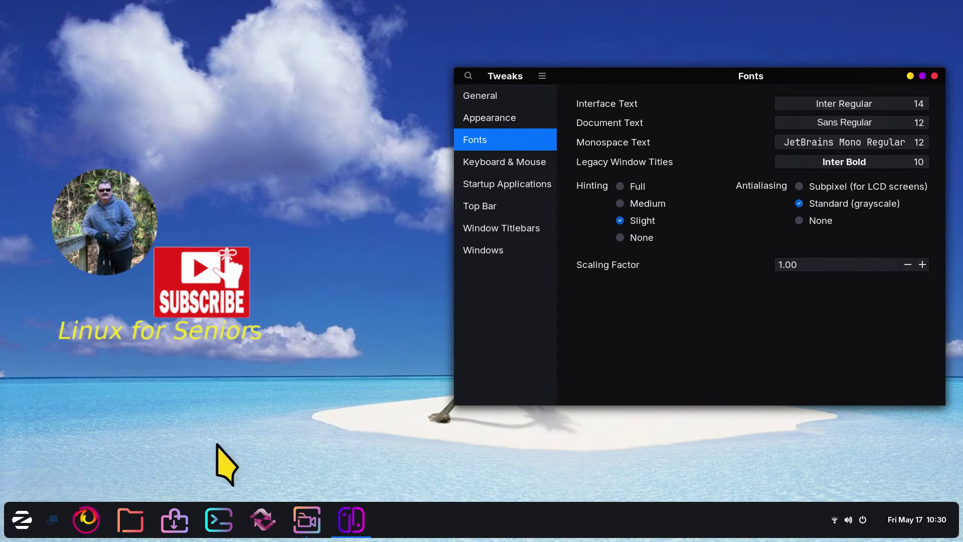
Open a Files window on Home beside Tweaks, keeping the Tweaks Fonts page in front
{"action": "left_click", "coordinate": [133, 527]}
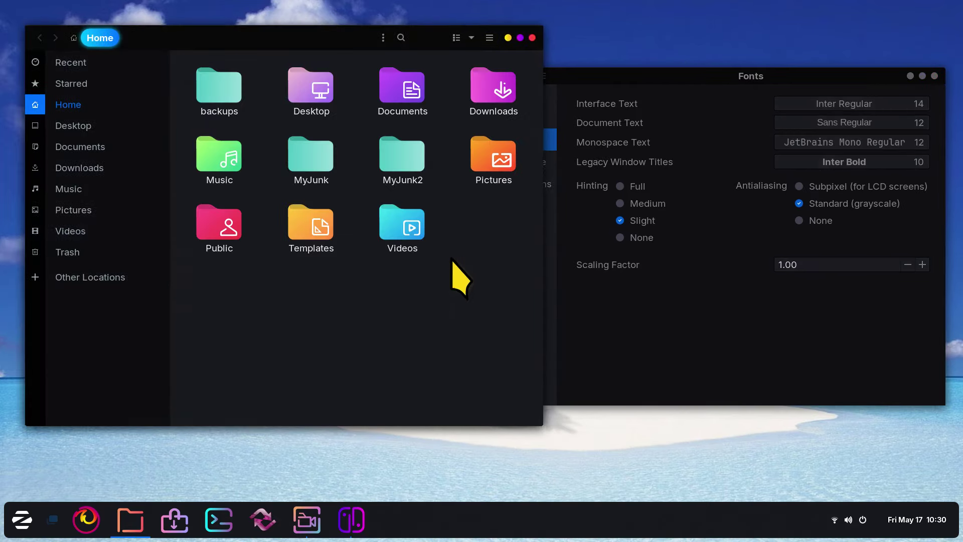
{"action": "left_click_drag", "start_coordinate": [341, 38], "coordinate": [339, 70]}
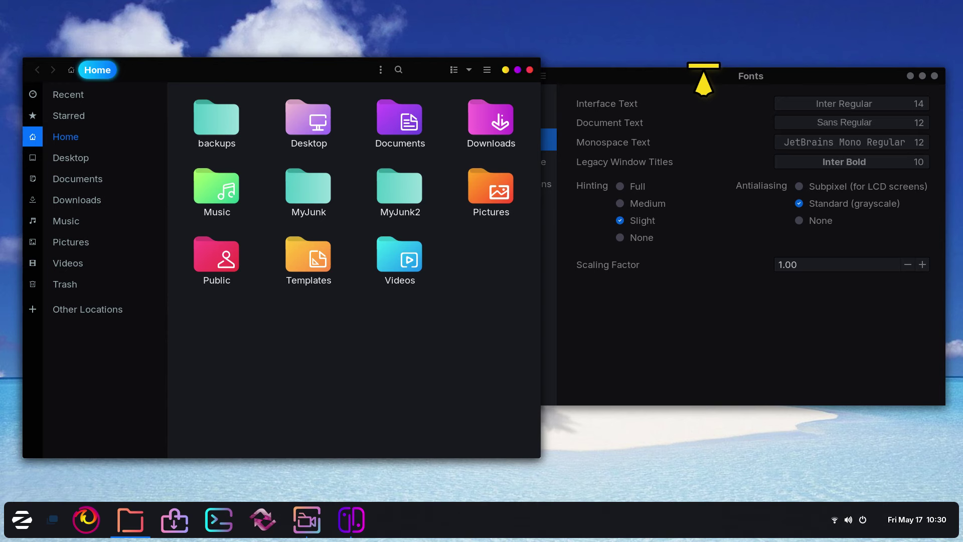
{"action": "left_click", "coordinate": [705, 80]}
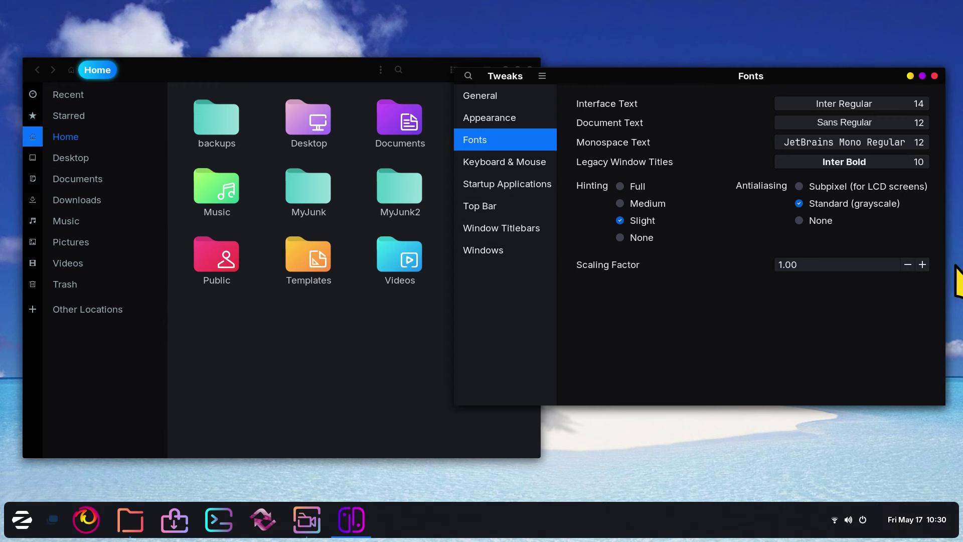
Raise the font Scaling Factor step by step from 1.00 to 1.25
{"action": "left_click", "coordinate": [922, 264]}
{"action": "left_click", "coordinate": [921, 264]}
{"action": "left_click", "coordinate": [922, 264]}
{"action": "left_click", "coordinate": [922, 264]}
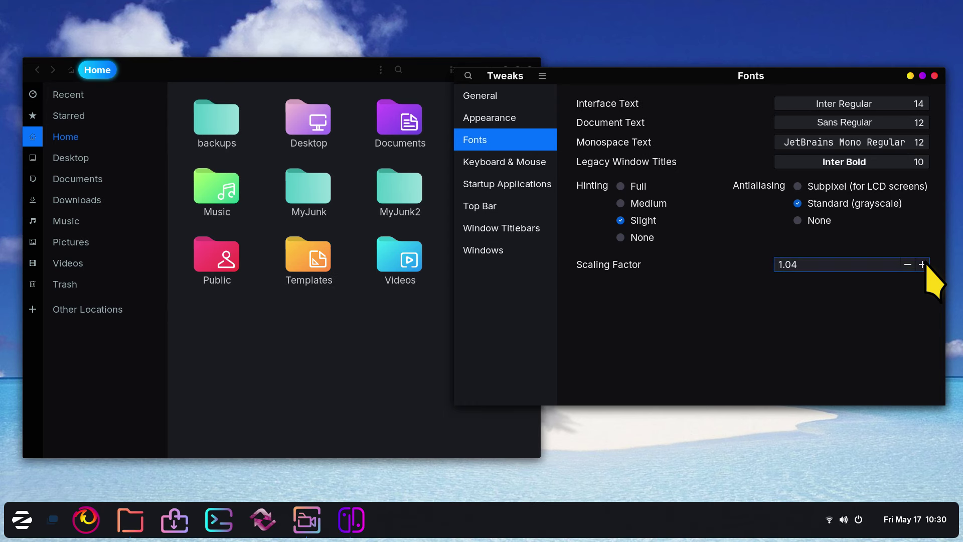
{"action": "left_click", "coordinate": [922, 265]}
{"action": "left_click", "coordinate": [922, 265]}
{"action": "left_click", "coordinate": [922, 264]}
{"action": "left_click", "coordinate": [922, 265]}
{"action": "left_click", "coordinate": [921, 266]}
{"action": "left_click", "coordinate": [922, 266]}
{"action": "left_click", "coordinate": [922, 266]}
{"action": "left_click", "coordinate": [922, 274]}
{"action": "left_click", "coordinate": [922, 274]}
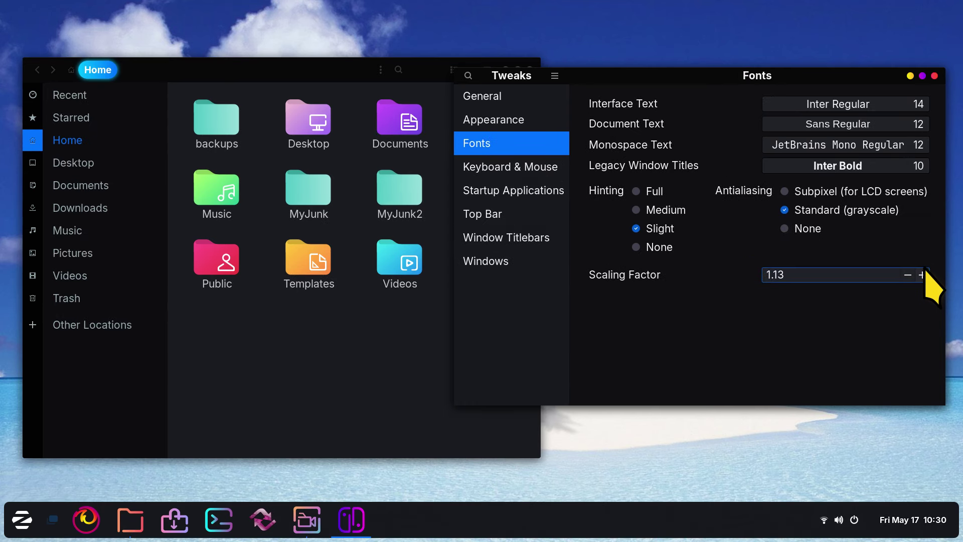
{"action": "left_click", "coordinate": [922, 277]}
{"action": "left_click", "coordinate": [921, 278]}
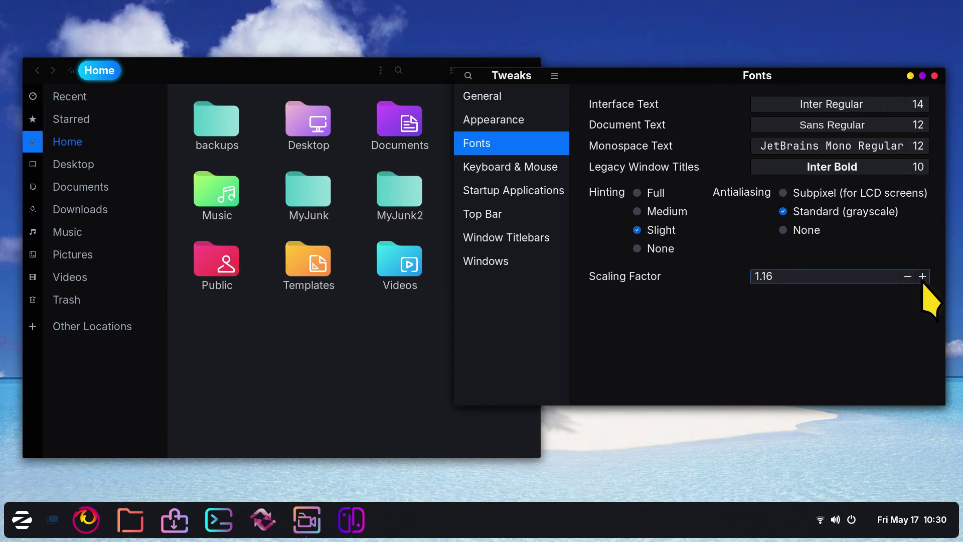
{"action": "left_click", "coordinate": [921, 279]}
{"action": "left_click", "coordinate": [922, 280]}
{"action": "left_click", "coordinate": [922, 280]}
{"action": "left_click", "coordinate": [922, 280]}
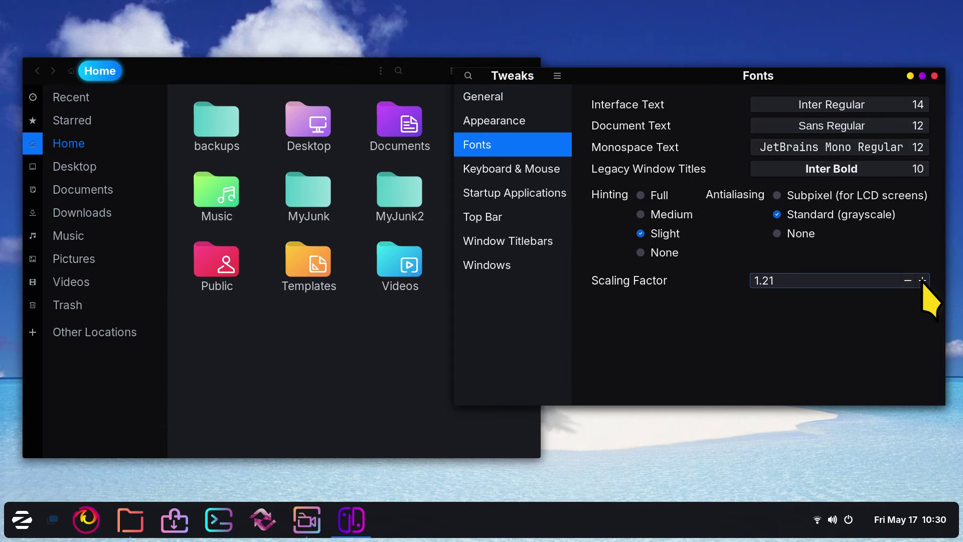
{"action": "left_click", "coordinate": [922, 281]}
{"action": "left_click", "coordinate": [922, 281]}
{"action": "left_click", "coordinate": [922, 281]}
{"action": "left_click", "coordinate": [919, 282]}
{"action": "left_click", "coordinate": [919, 283]}
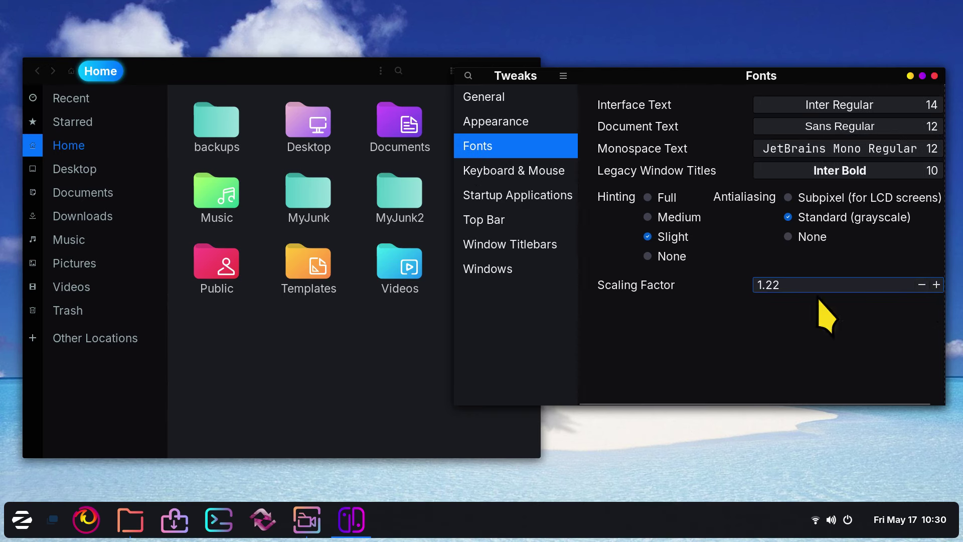
{"action": "left_click", "coordinate": [936, 285]}
{"action": "left_click", "coordinate": [936, 285]}
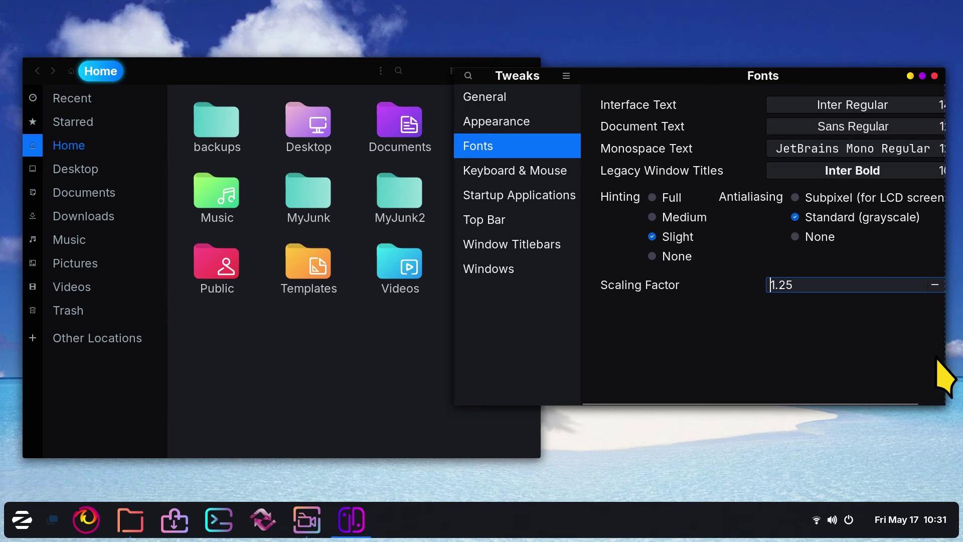
Move the Tweaks window left and widen it so all settings fit
{"action": "left_click_drag", "start_coordinate": [903, 402], "coordinate": [875, 409]}
{"action": "left_click_drag", "start_coordinate": [815, 69], "coordinate": [737, 71]}
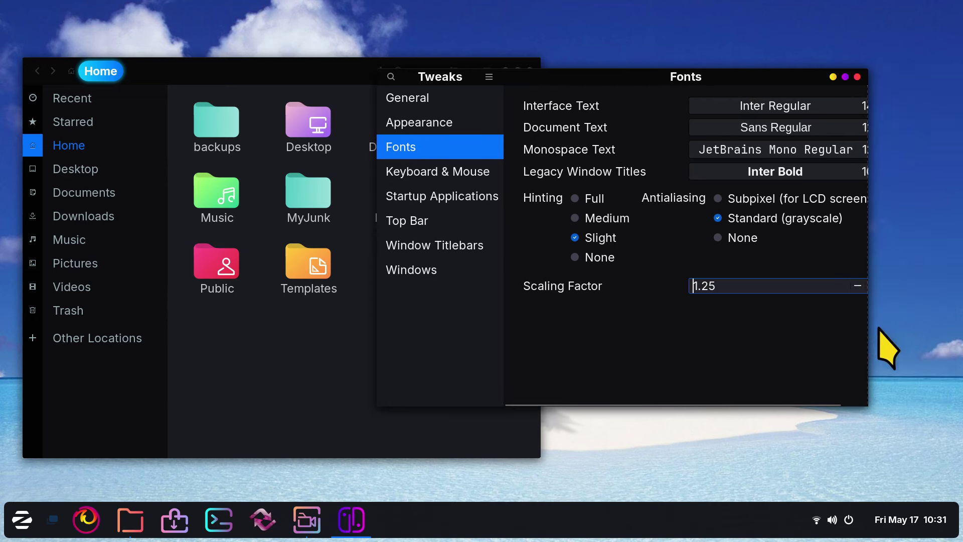
{"action": "left_click_drag", "start_coordinate": [860, 339], "coordinate": [918, 340]}
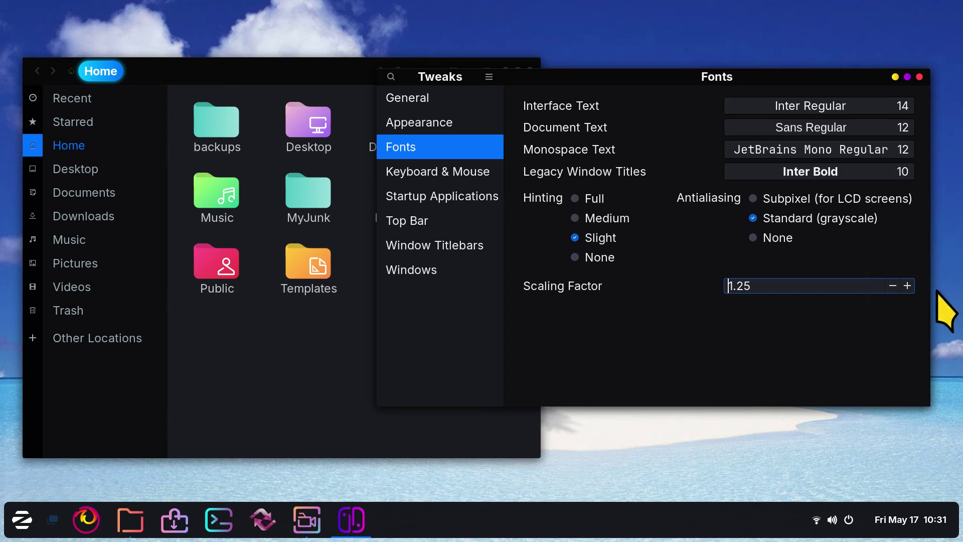
Raise the font Scaling Factor from 1.25 to just past 1.43
{"action": "left_click", "coordinate": [23, 531]}
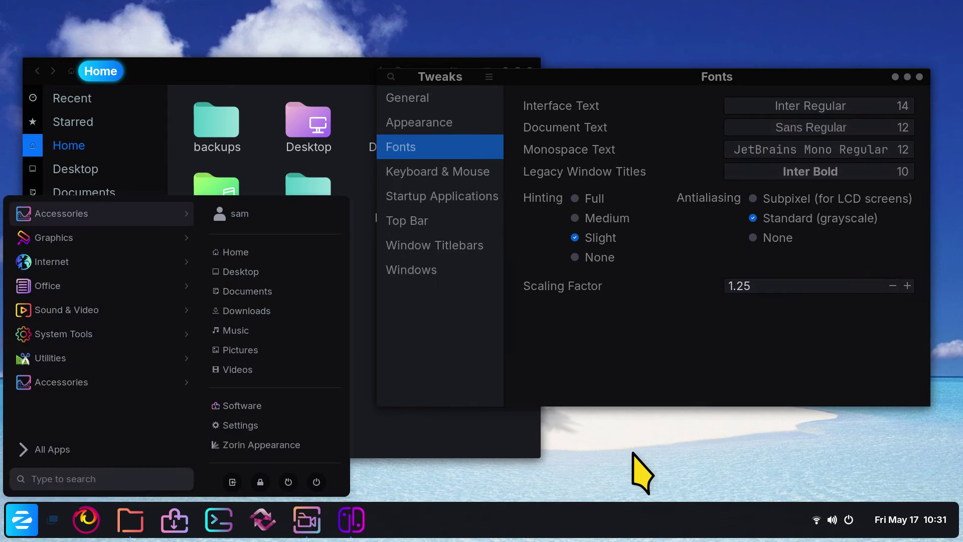
{"action": "left_click", "coordinate": [688, 394]}
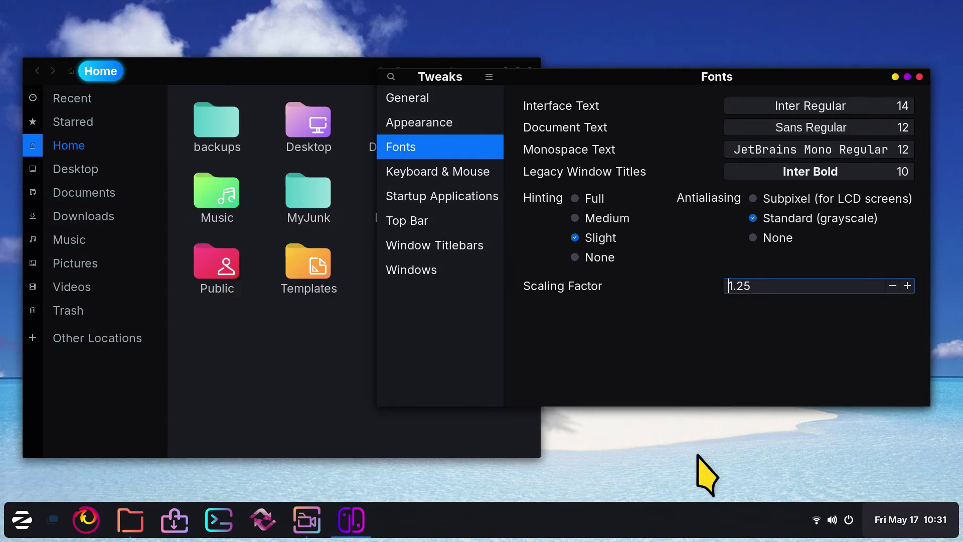
{"action": "left_click", "coordinate": [907, 285]}
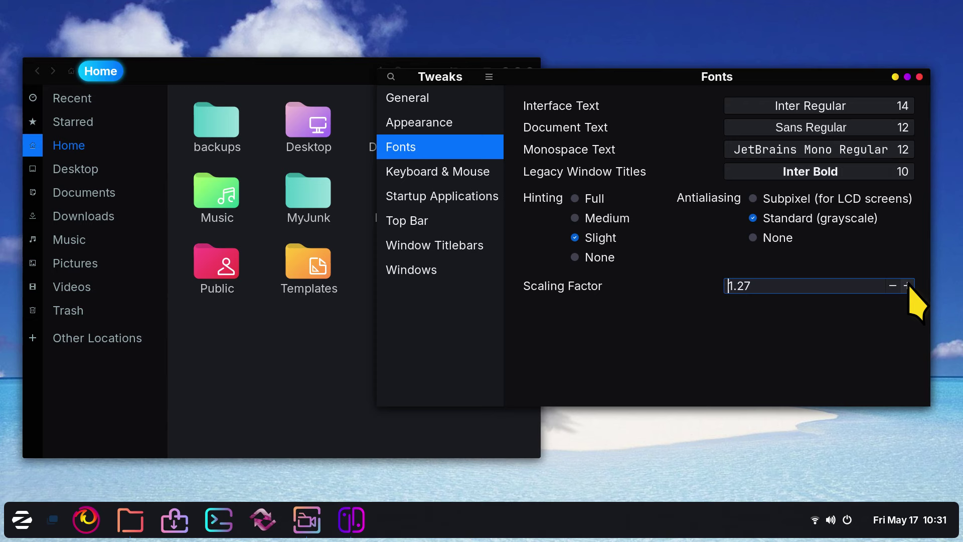
{"action": "left_click", "coordinate": [907, 286]}
{"action": "left_click", "coordinate": [907, 286]}
{"action": "left_click", "coordinate": [907, 286]}
{"action": "left_click", "coordinate": [907, 286]}
{"action": "left_click", "coordinate": [907, 286]}
{"action": "left_click", "coordinate": [907, 286]}
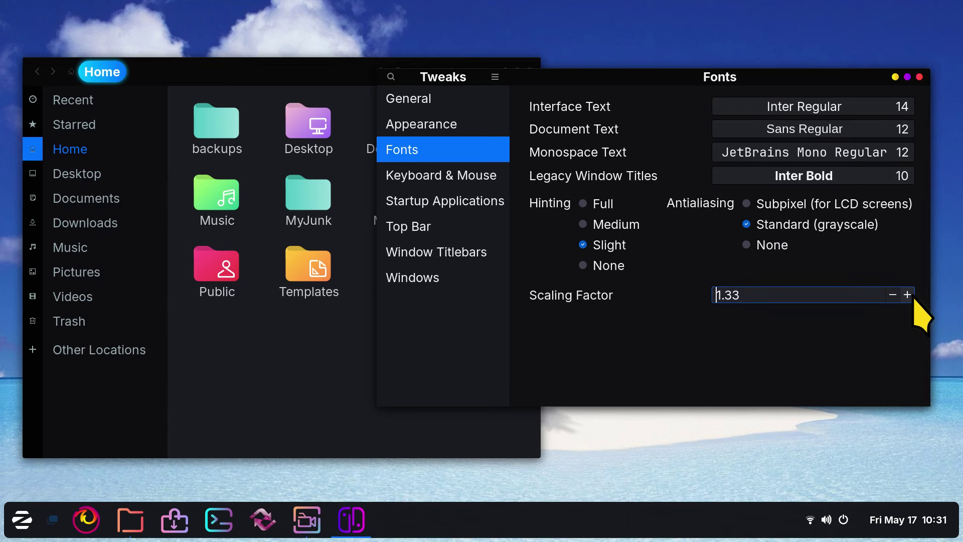
{"action": "left_click", "coordinate": [907, 294]}
{"action": "left_click", "coordinate": [906, 294]}
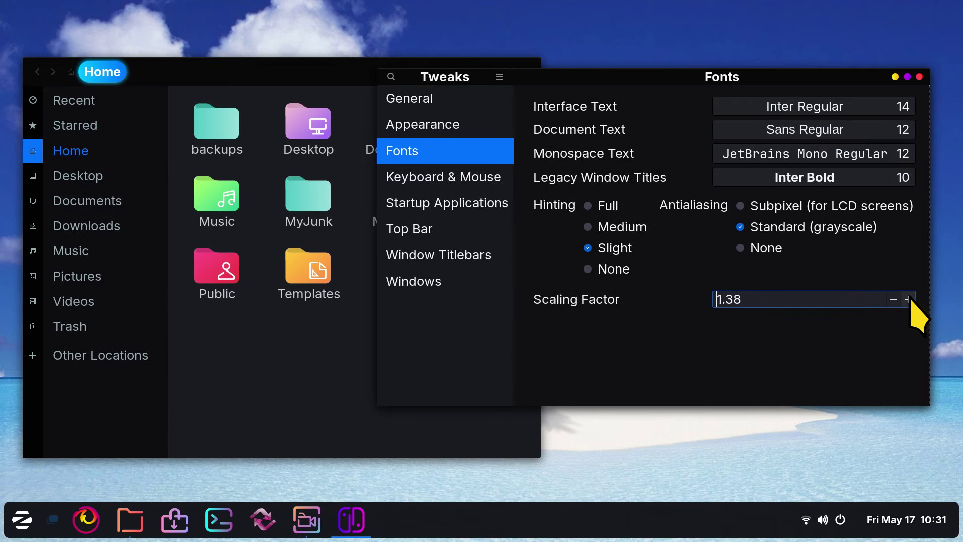
{"action": "left_click", "coordinate": [907, 294]}
{"action": "left_click", "coordinate": [907, 295]}
{"action": "left_click", "coordinate": [907, 294]}
{"action": "left_click", "coordinate": [909, 300]}
{"action": "left_click", "coordinate": [914, 302]}
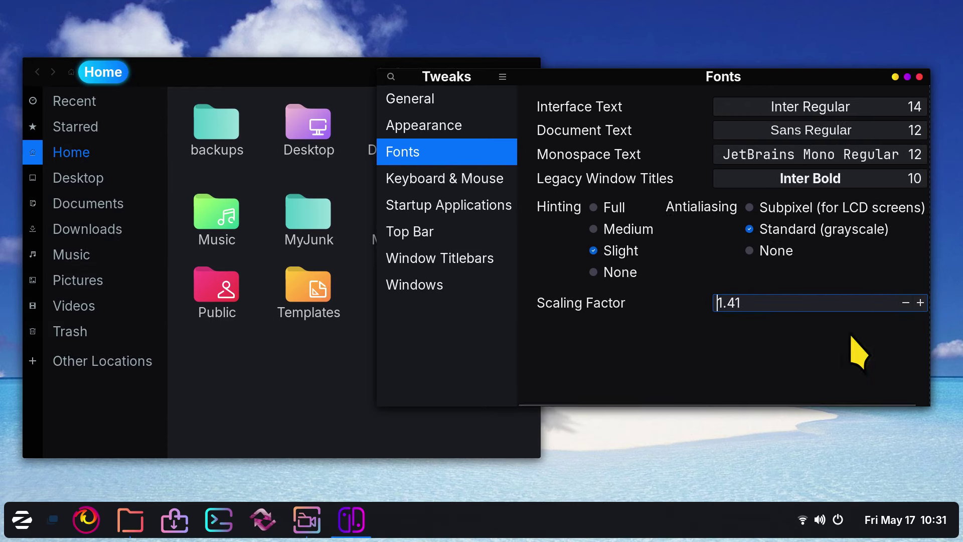
{"action": "left_click", "coordinate": [920, 302]}
{"action": "left_click", "coordinate": [920, 303]}
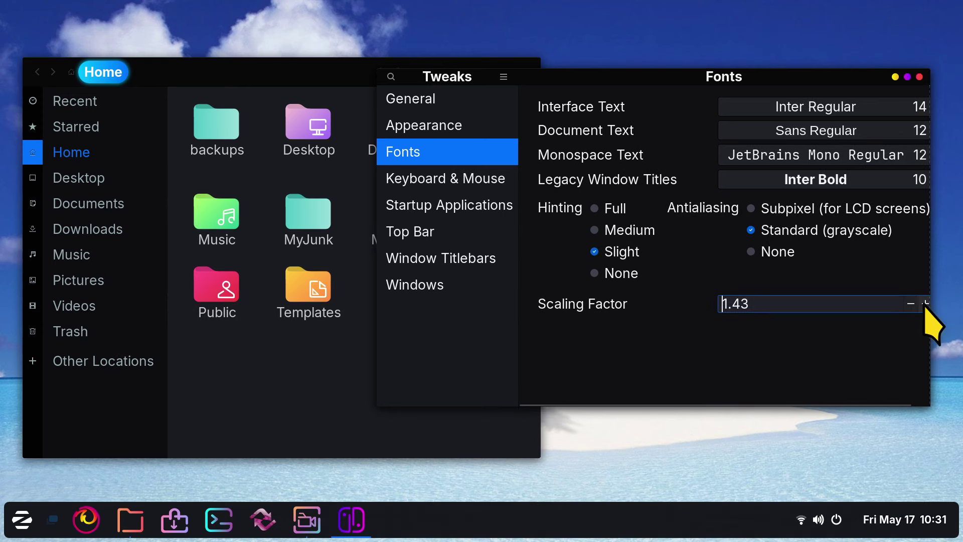
{"action": "left_click", "coordinate": [924, 304]}
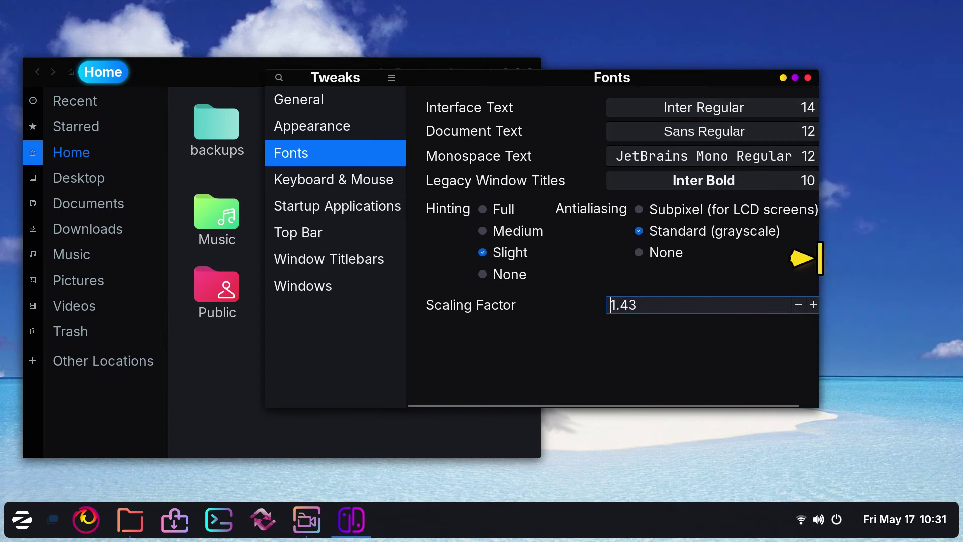
Widen the Tweaks window and bring the Scaling Factor up to 1.50
{"action": "left_click_drag", "start_coordinate": [817, 261], "coordinate": [892, 331]}
{"action": "left_click", "coordinate": [878, 306]}
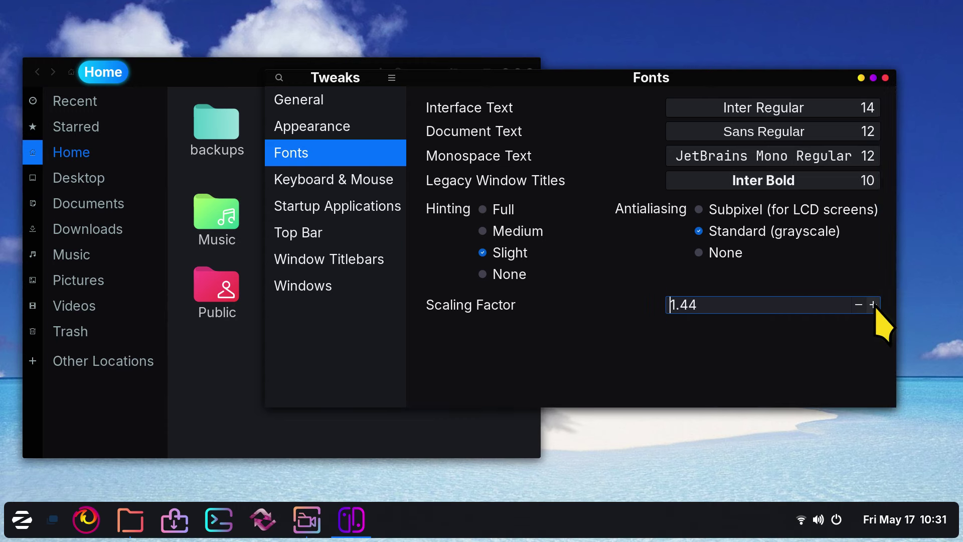
{"action": "left_click", "coordinate": [879, 306]}
{"action": "left_click", "coordinate": [879, 306]}
{"action": "left_click", "coordinate": [879, 306]}
{"action": "left_click", "coordinate": [878, 306]}
{"action": "left_click", "coordinate": [879, 306]}
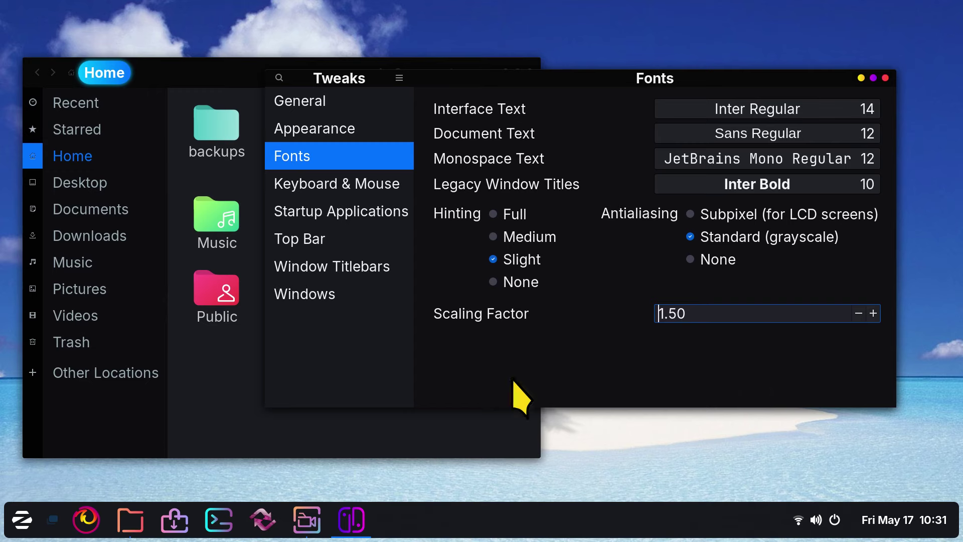
{"action": "left_click", "coordinate": [26, 521]}
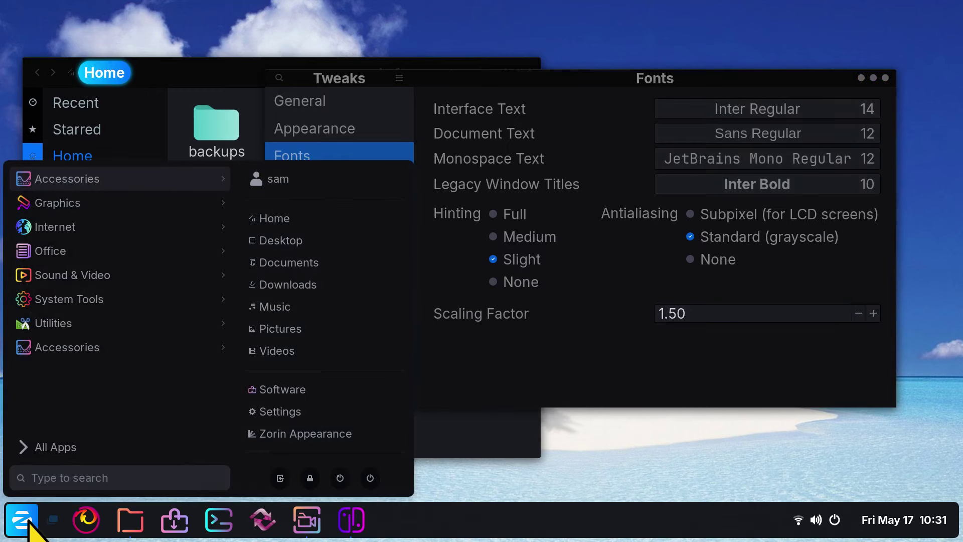
Reset the Tweaks font Scaling Factor from 1.50 to 1.00
{"action": "left_click", "coordinate": [623, 377]}
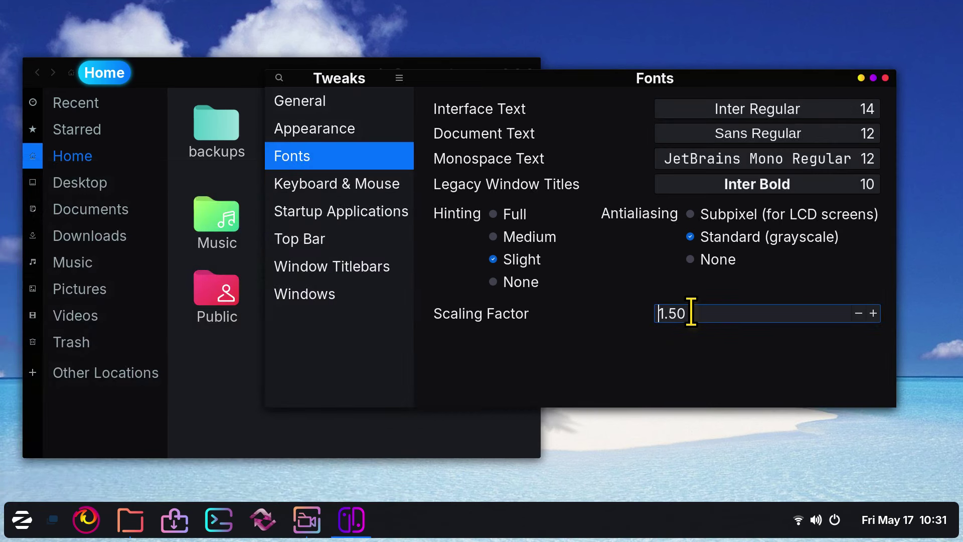
{"action": "left_click_drag", "start_coordinate": [693, 312], "coordinate": [647, 313]}
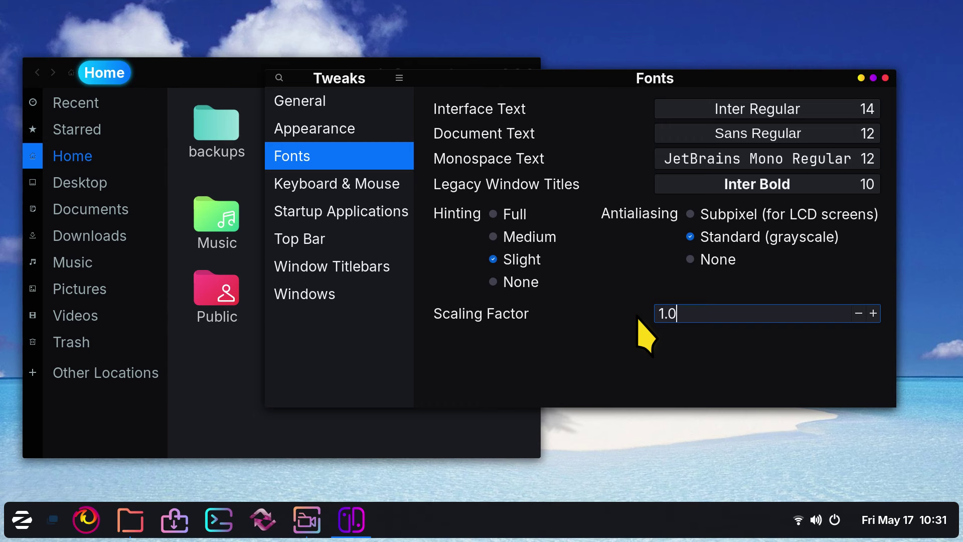
{"action": "key", "text": "Return"}
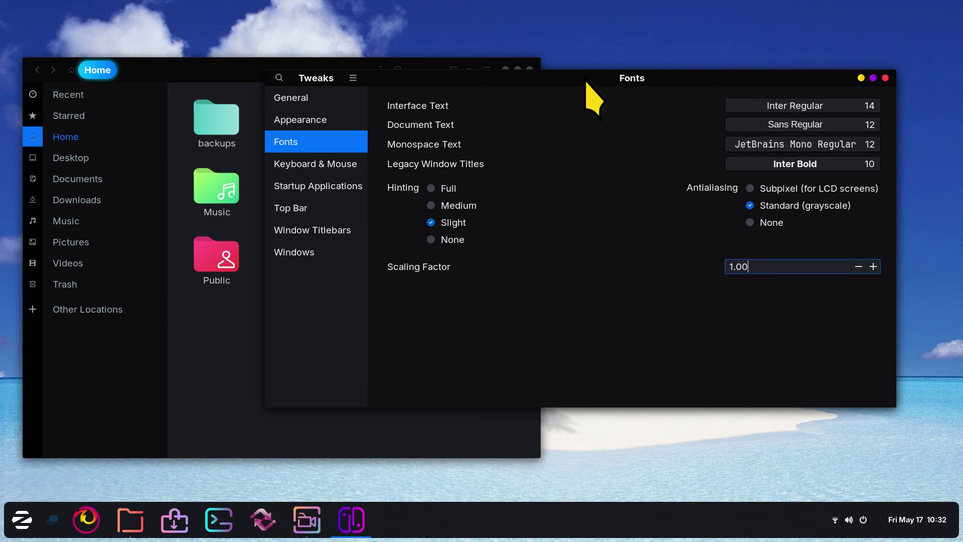
{"action": "left_click_drag", "start_coordinate": [587, 84], "coordinate": [512, 50]}
On the Appearance page, try the Redglass and Whiteglass cursors, then choose Adwaita (default)
{"action": "left_click", "coordinate": [529, 70]}
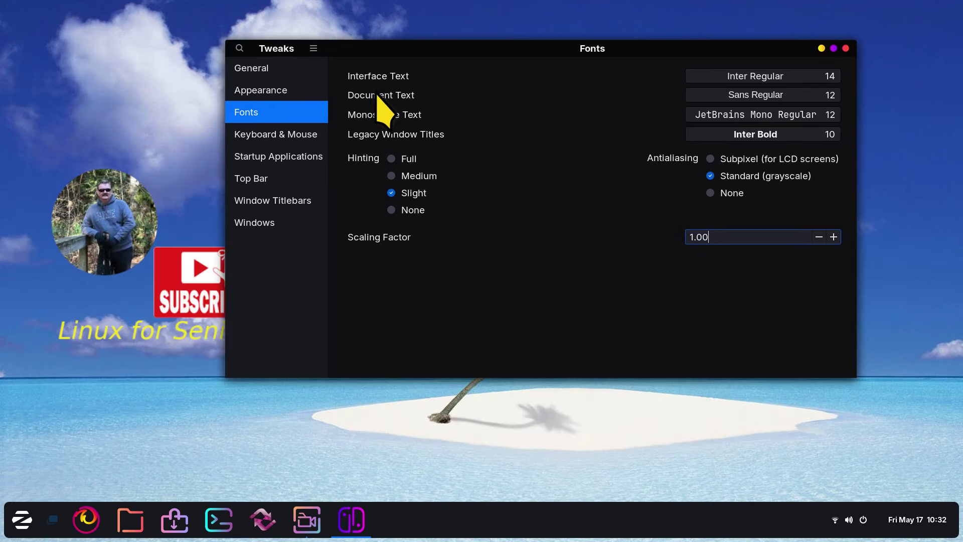
{"action": "left_click", "coordinate": [248, 67]}
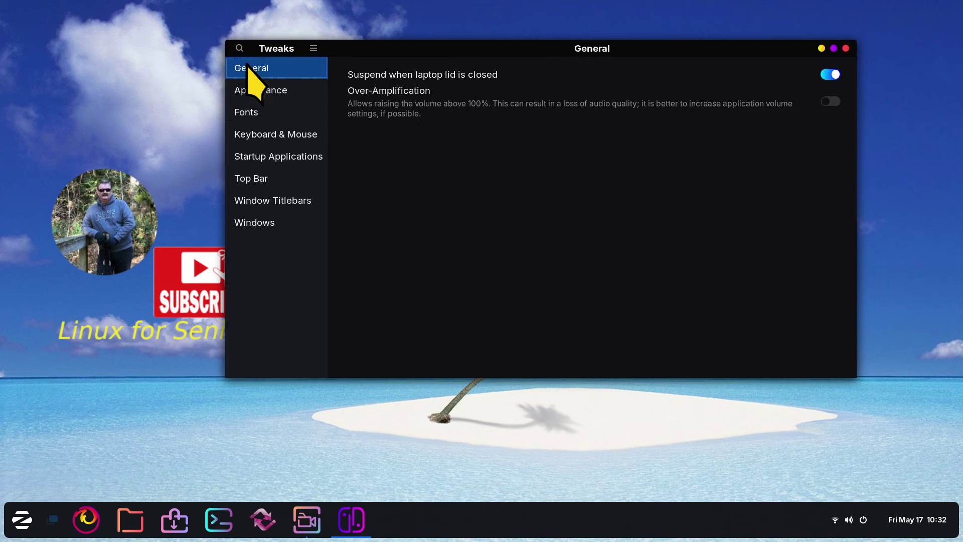
{"action": "left_click", "coordinate": [248, 89]}
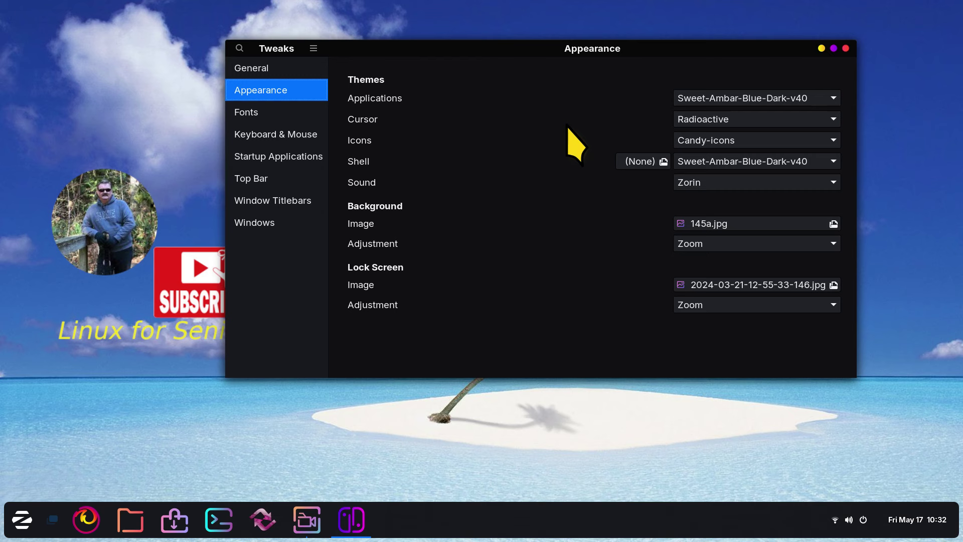
{"action": "left_click", "coordinate": [368, 120]}
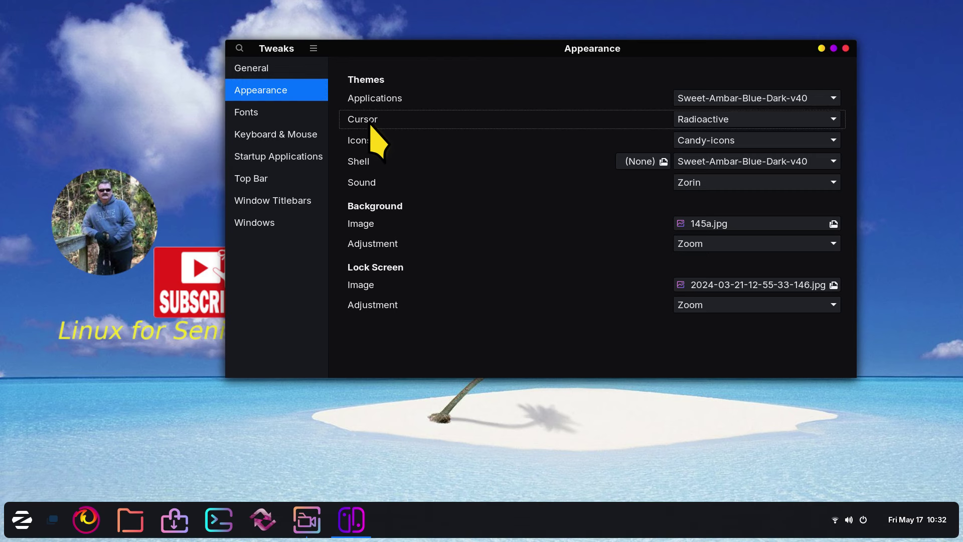
{"action": "left_click", "coordinate": [718, 121]}
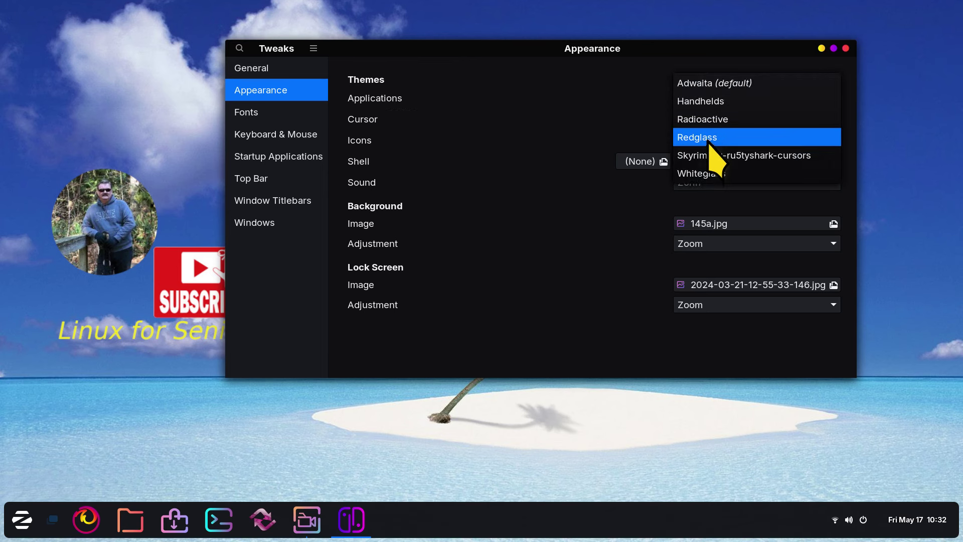
{"action": "left_click", "coordinate": [709, 143]}
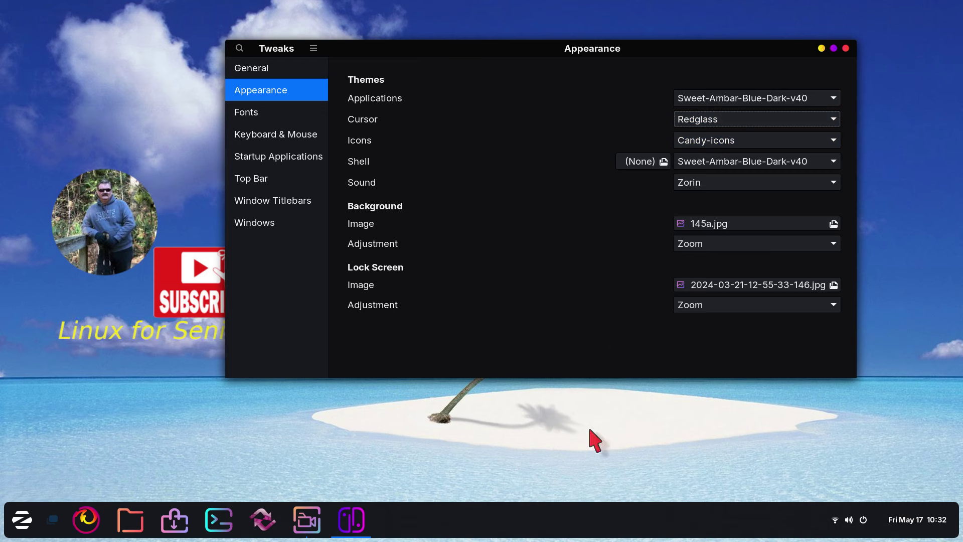
{"action": "left_click", "coordinate": [736, 121]}
{"action": "left_click", "coordinate": [732, 157]}
{"action": "left_click", "coordinate": [720, 119]}
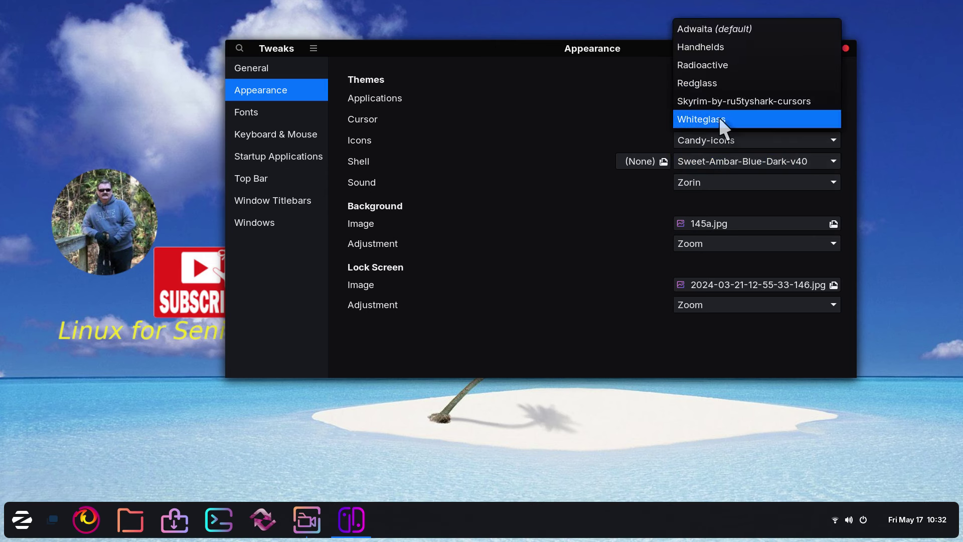
{"action": "left_click", "coordinate": [727, 32]}
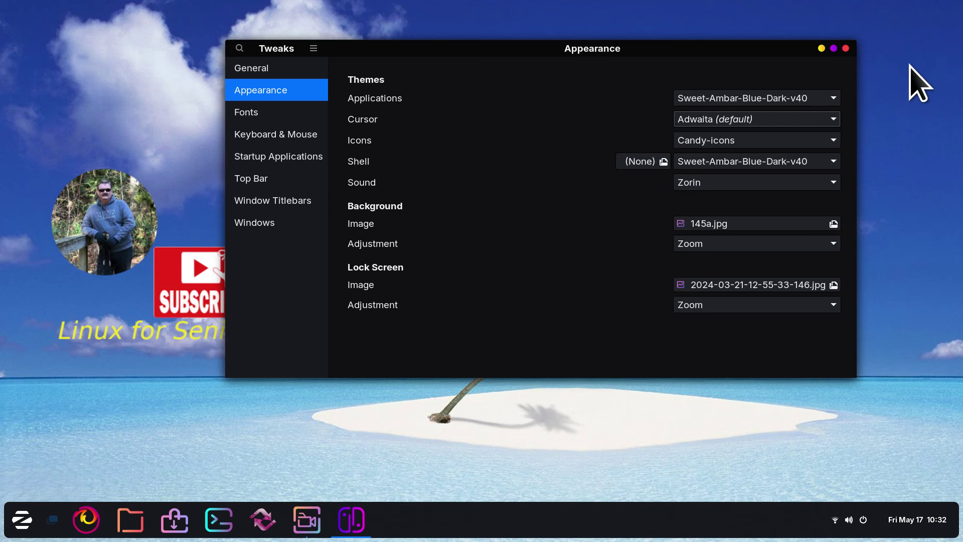
Turn on the Maximize and Minimize titlebar buttons in Window Titlebars
{"action": "left_click", "coordinate": [255, 202]}
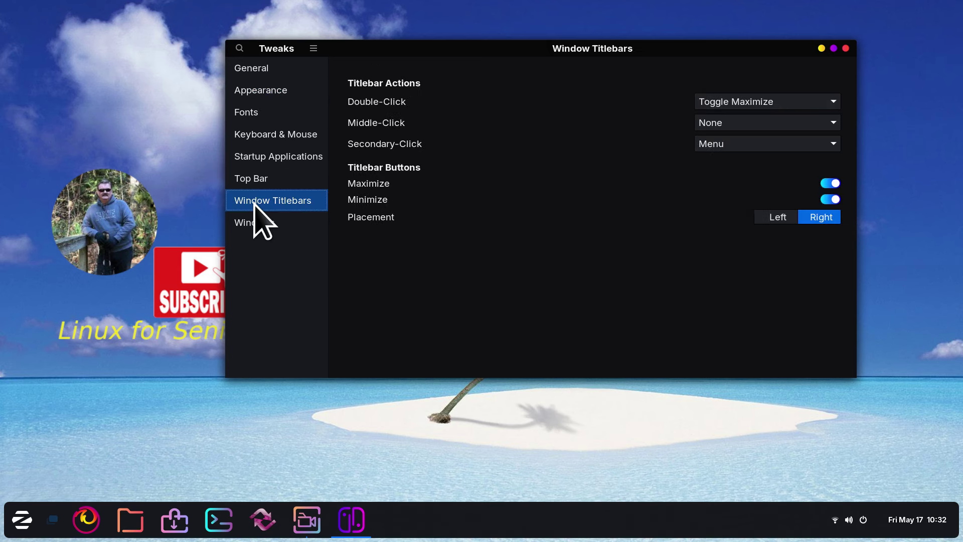
{"action": "left_click", "coordinate": [829, 184]}
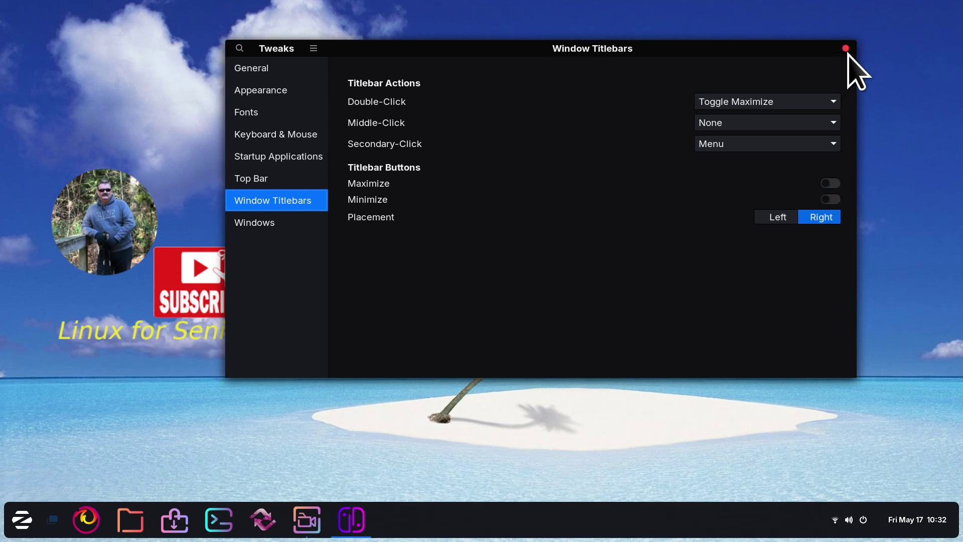
{"action": "left_click", "coordinate": [833, 184]}
{"action": "left_click", "coordinate": [834, 199]}
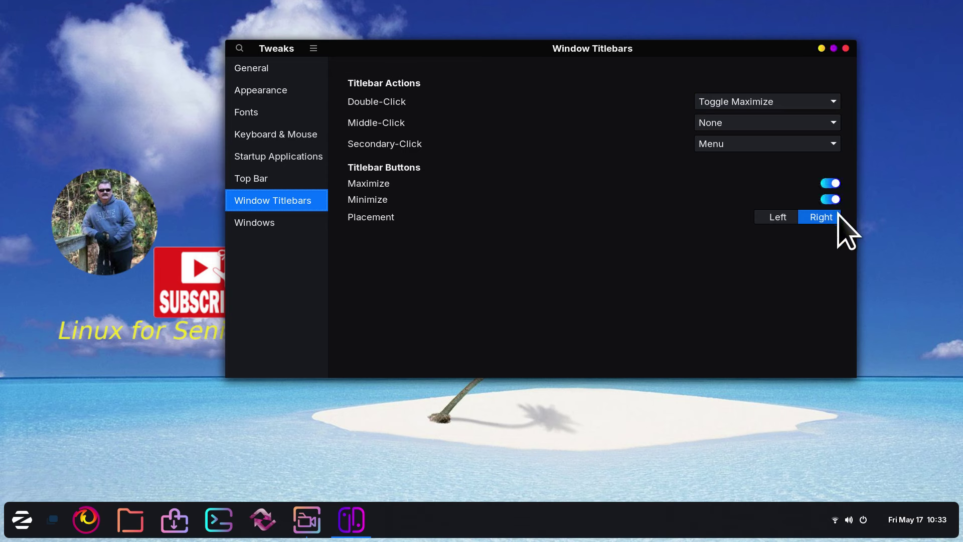
Try Left titlebar button placement, set it back to Right, and return to Fonts
{"action": "left_click", "coordinate": [777, 218]}
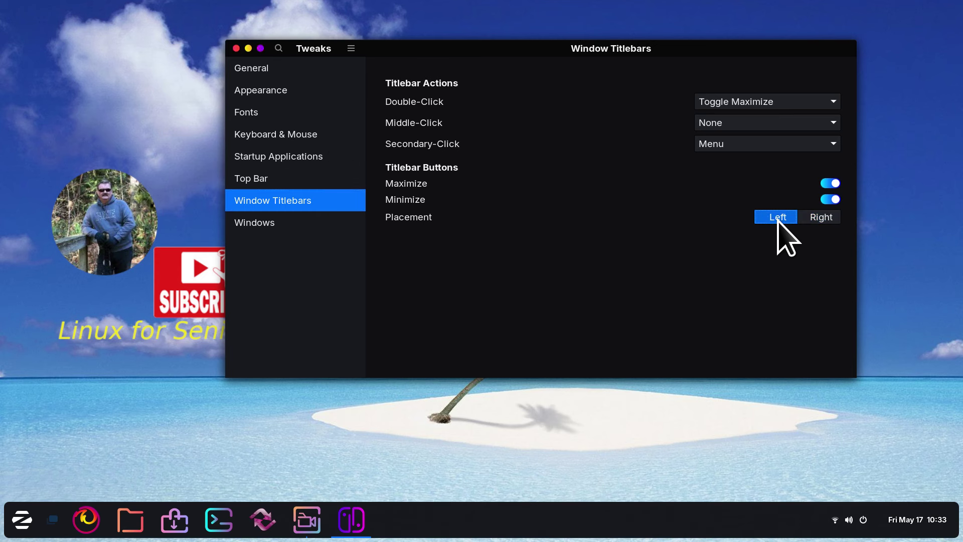
{"action": "left_click", "coordinate": [816, 217]}
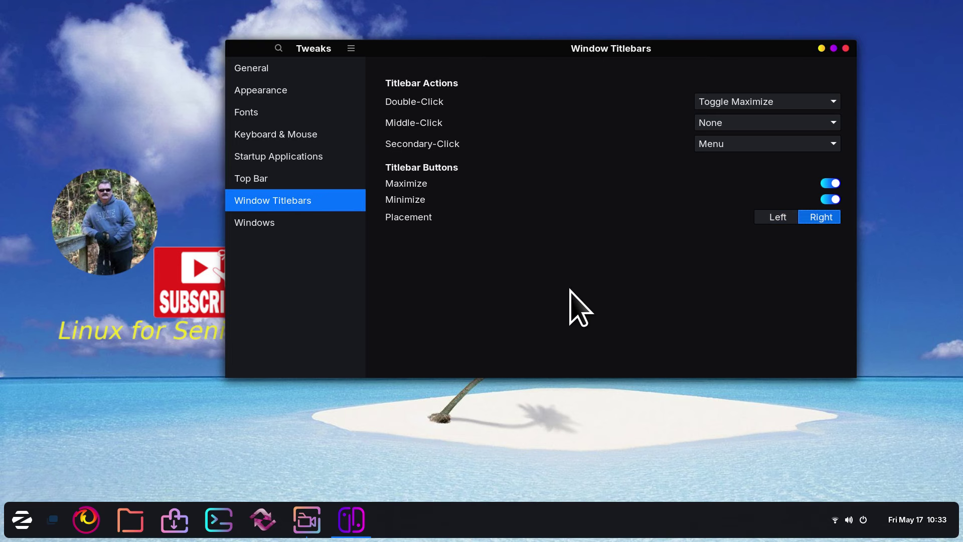
{"action": "left_click", "coordinate": [246, 113]}
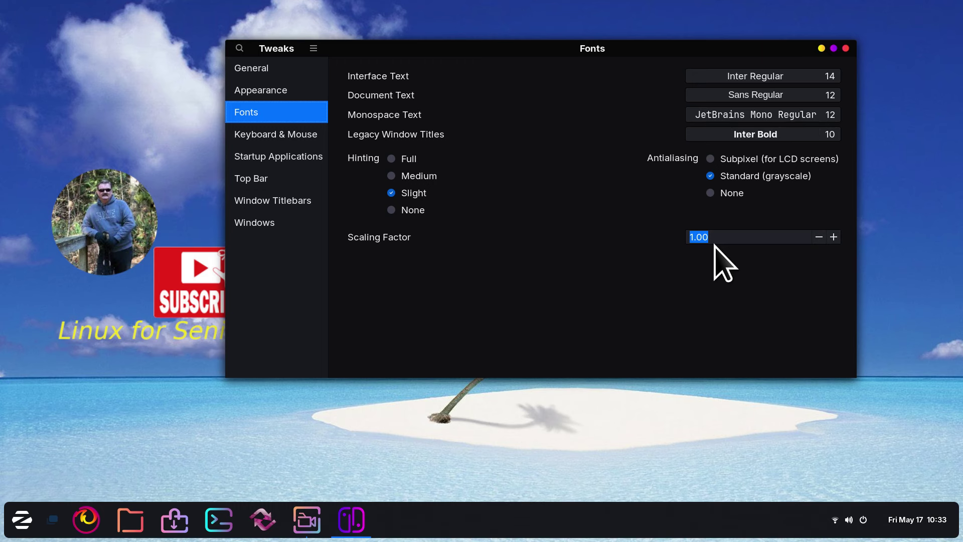
Close Tweaks and open the Displays page in the system Settings
{"action": "left_click", "coordinate": [846, 49]}
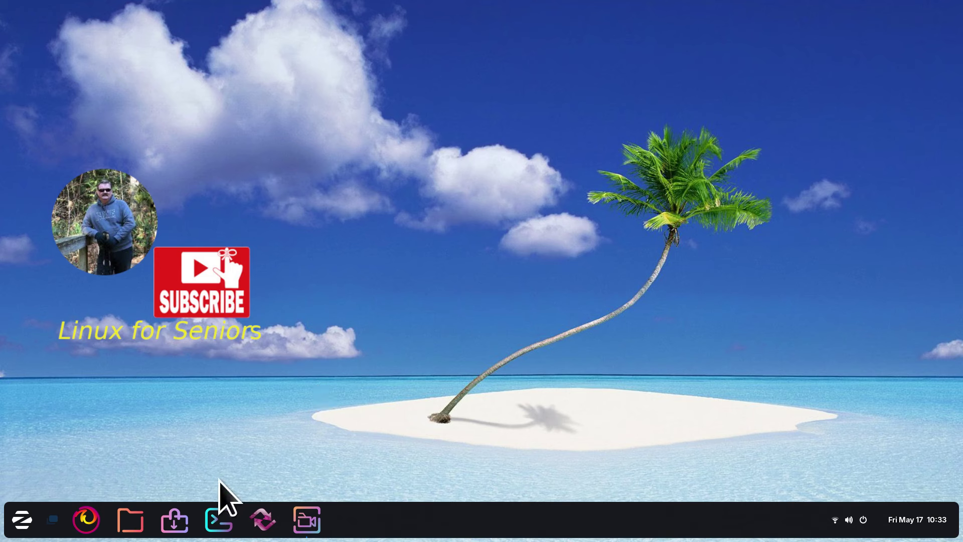
{"action": "left_click", "coordinate": [20, 519]}
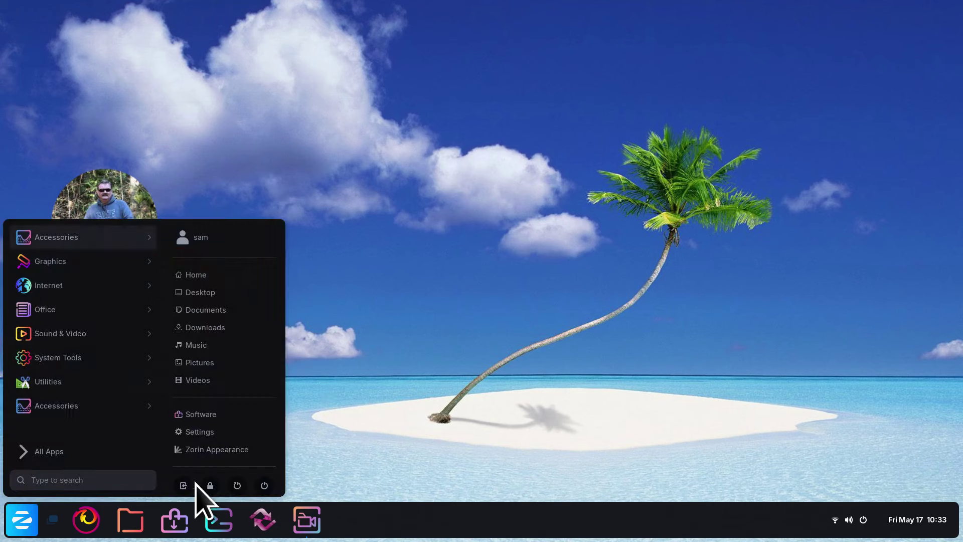
{"action": "left_click", "coordinate": [211, 433]}
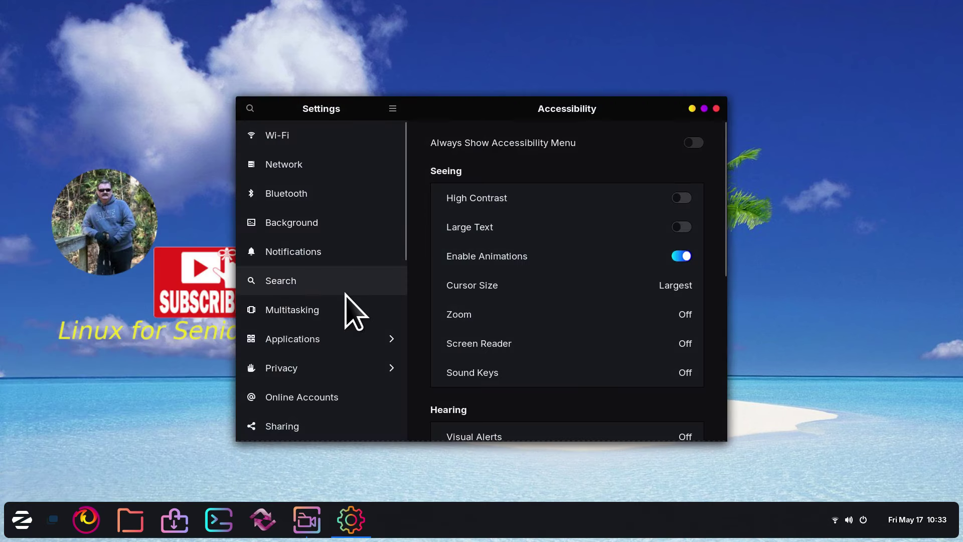
{"action": "scroll", "coordinate": [345, 294], "scroll_direction": "down", "scroll_amount": 5}
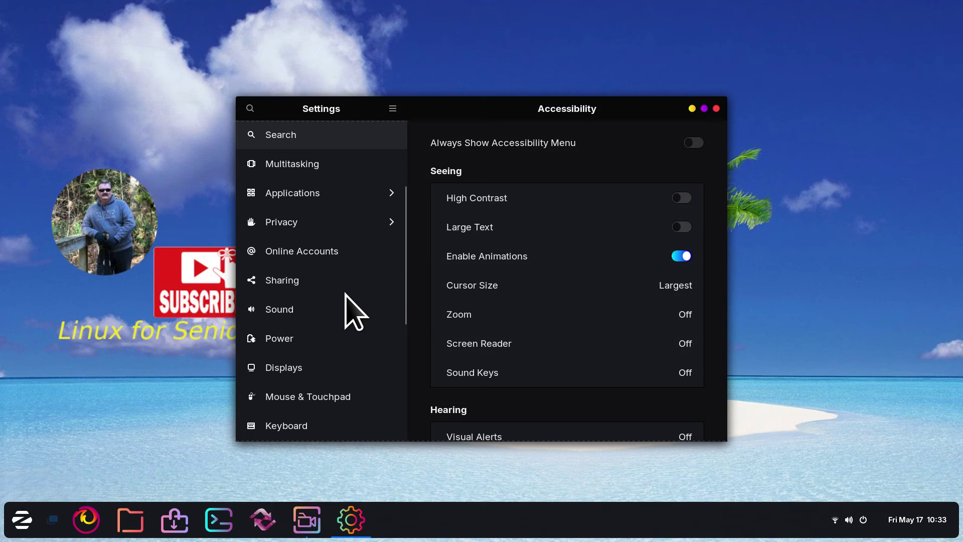
{"action": "scroll", "coordinate": [345, 296], "scroll_direction": "down", "scroll_amount": 3}
{"action": "left_click", "coordinate": [309, 294]}
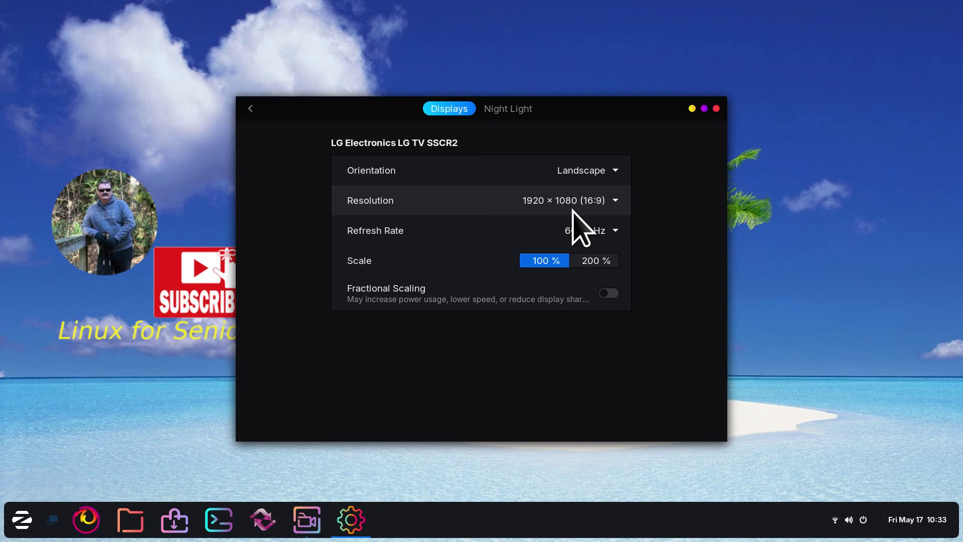
Review resolution and scale options at 1920 × 1080, then reopen Display Settings from the desktop menu
{"action": "left_click", "coordinate": [613, 200]}
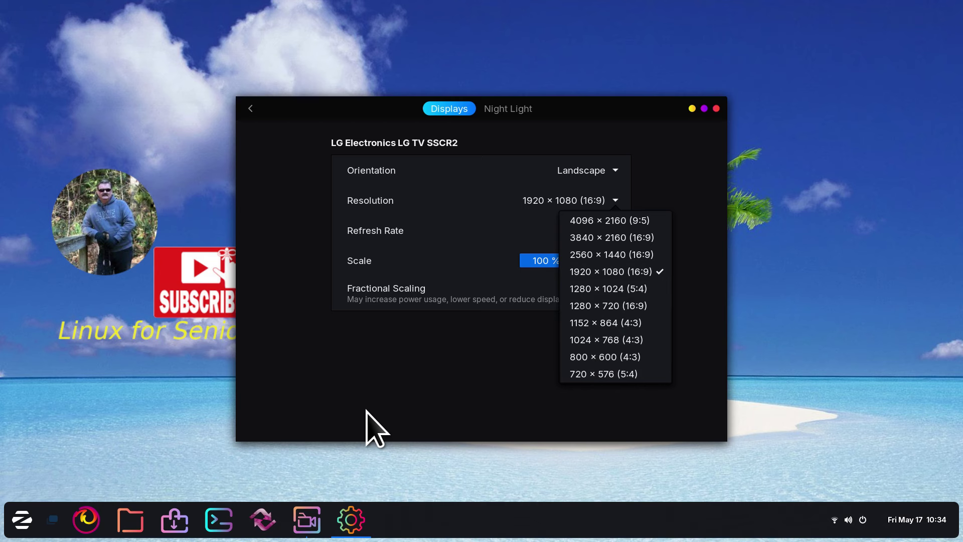
{"action": "left_click", "coordinate": [451, 394]}
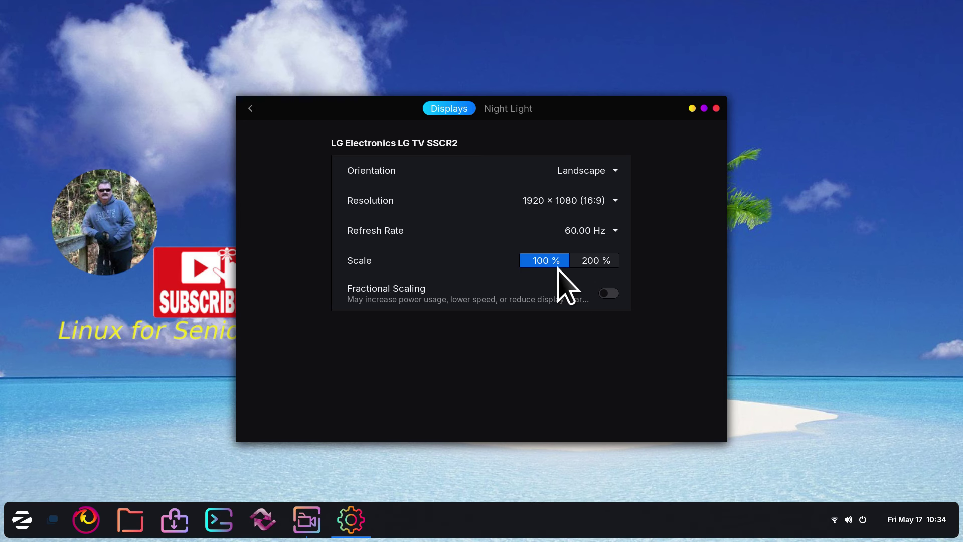
{"action": "left_click", "coordinate": [597, 262]}
{"action": "left_click", "coordinate": [717, 108]}
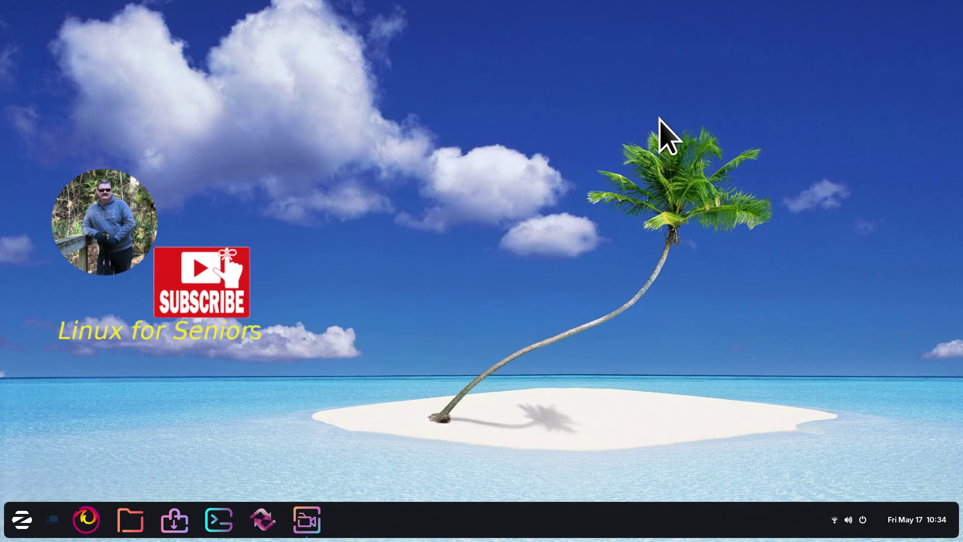
{"action": "right_click", "coordinate": [464, 55]}
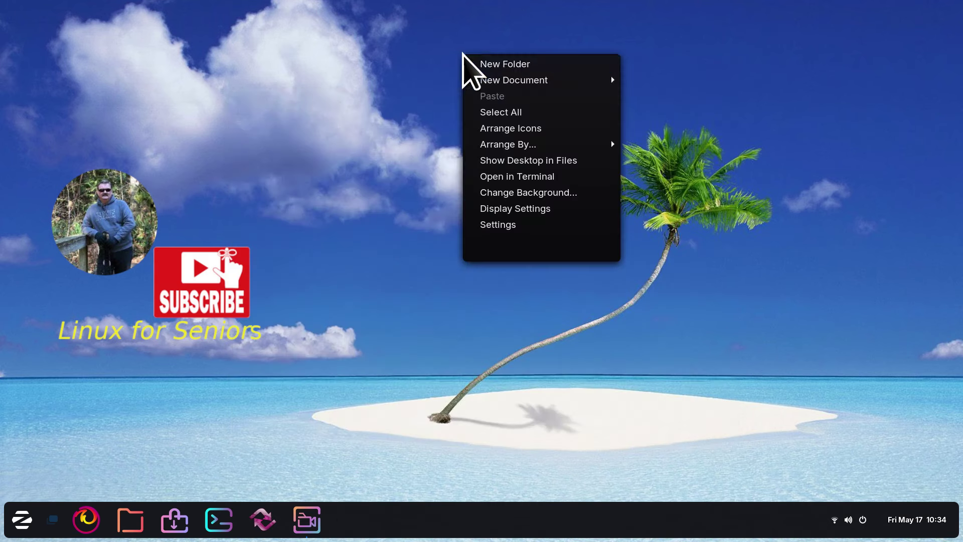
{"action": "left_click", "coordinate": [530, 209]}
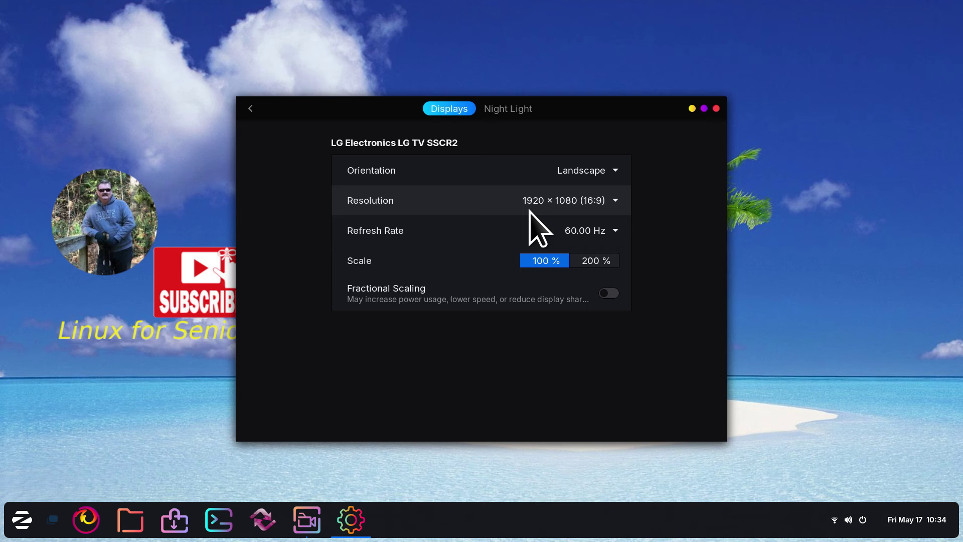
Close Display Settings and open Zorin Appearance at its Fonts section
{"action": "left_click", "coordinate": [716, 109]}
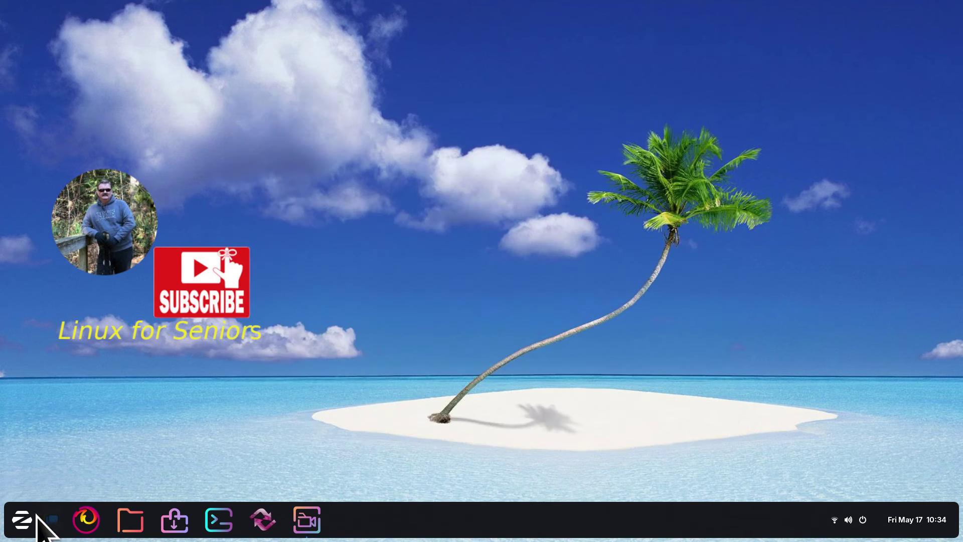
{"action": "left_click", "coordinate": [21, 520]}
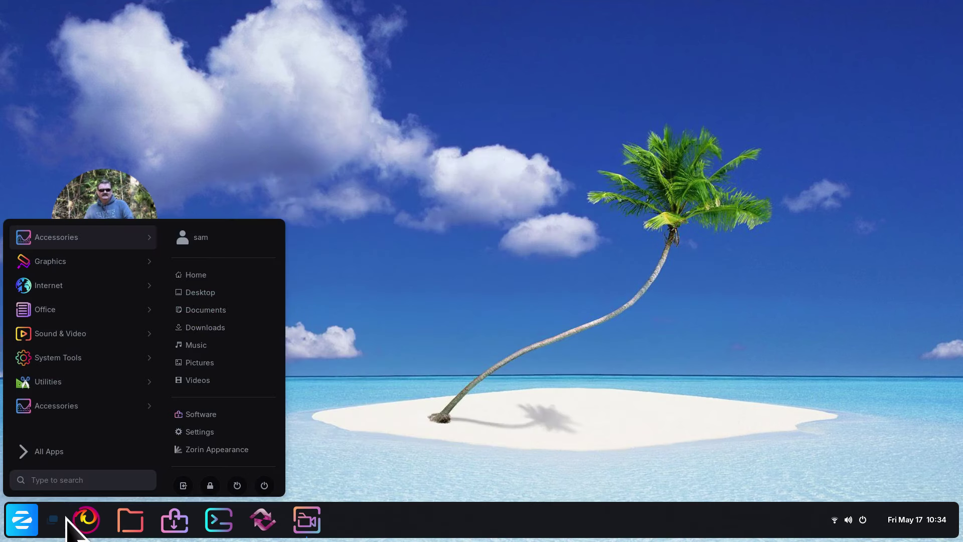
{"action": "left_click", "coordinate": [220, 450]}
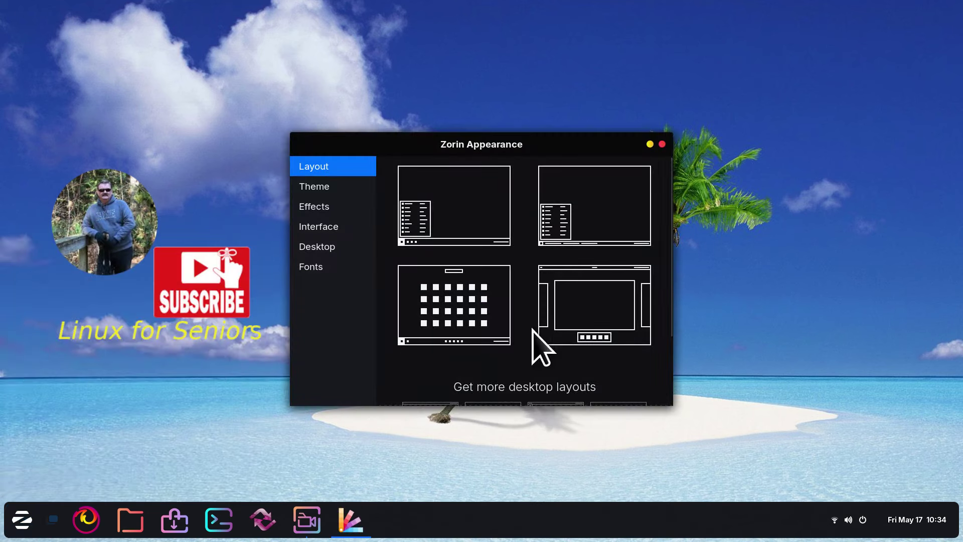
{"action": "left_click", "coordinate": [333, 271]}
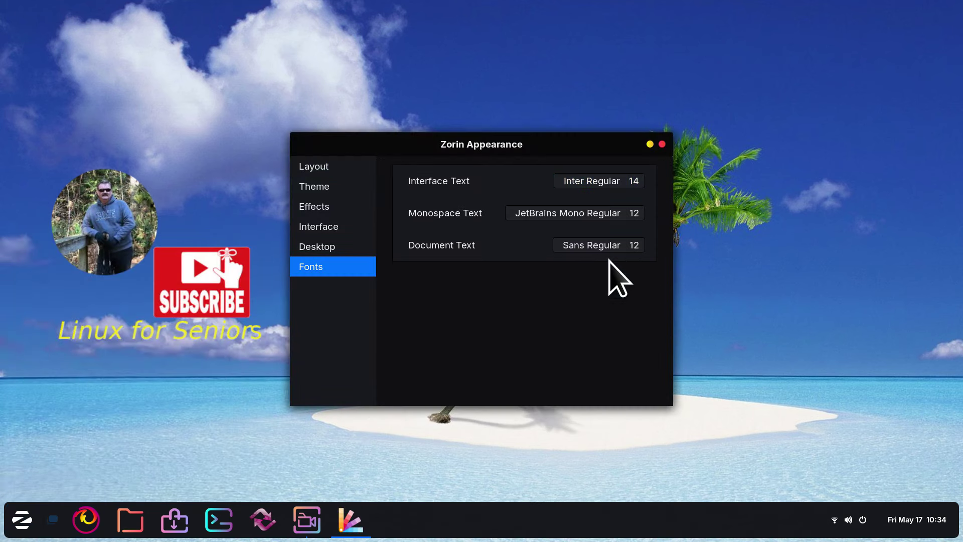
Set the Zorin theme background to Dark, then switch it to Light
{"action": "left_click", "coordinate": [321, 187]}
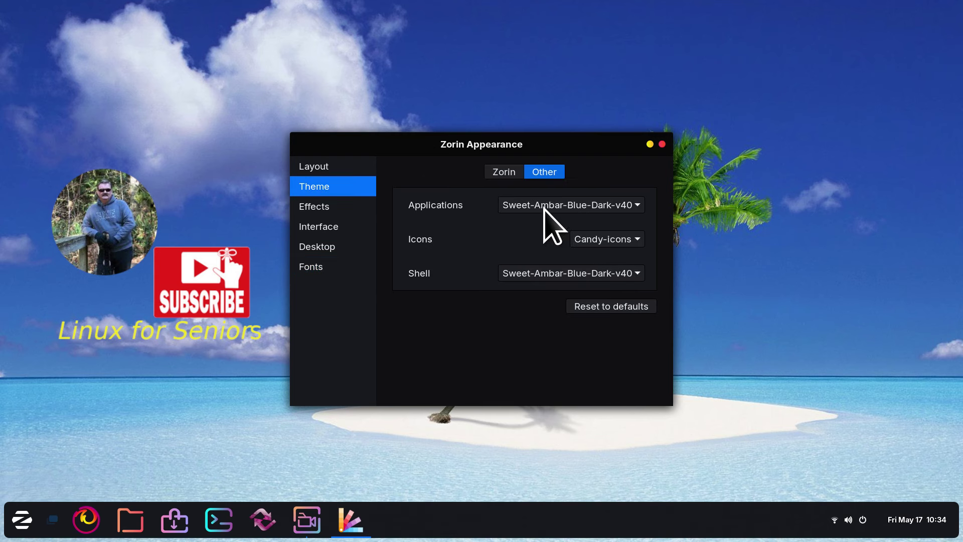
{"action": "left_click", "coordinate": [503, 174]}
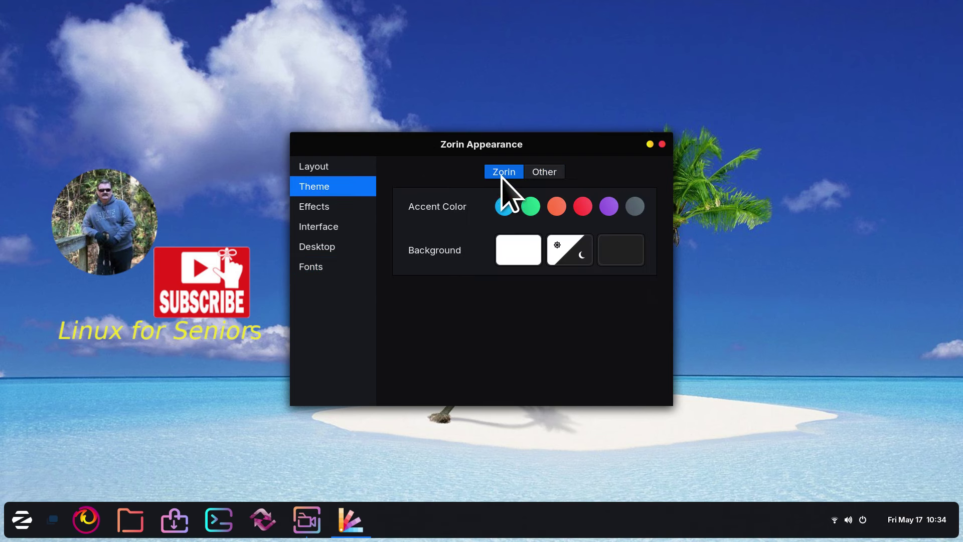
{"action": "left_click", "coordinate": [618, 248]}
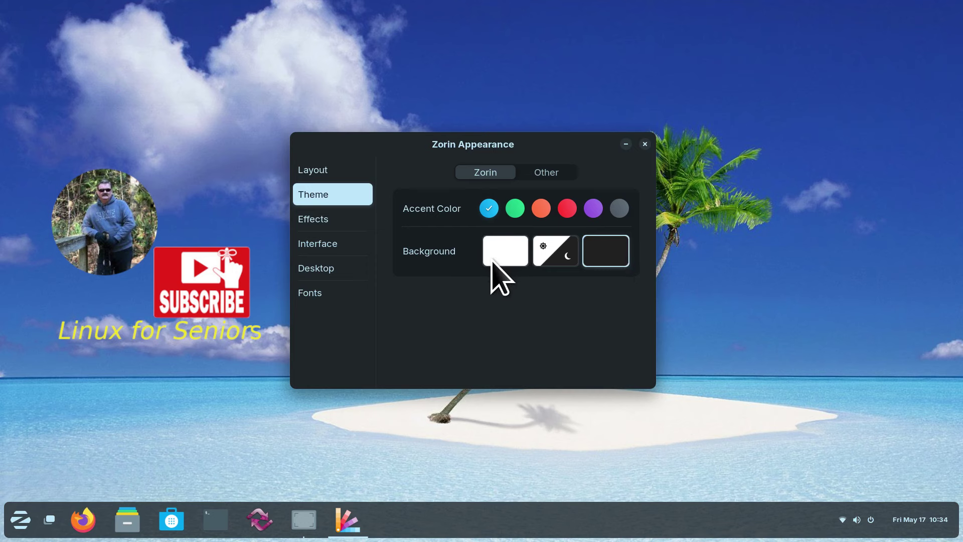
{"action": "left_click", "coordinate": [498, 270]}
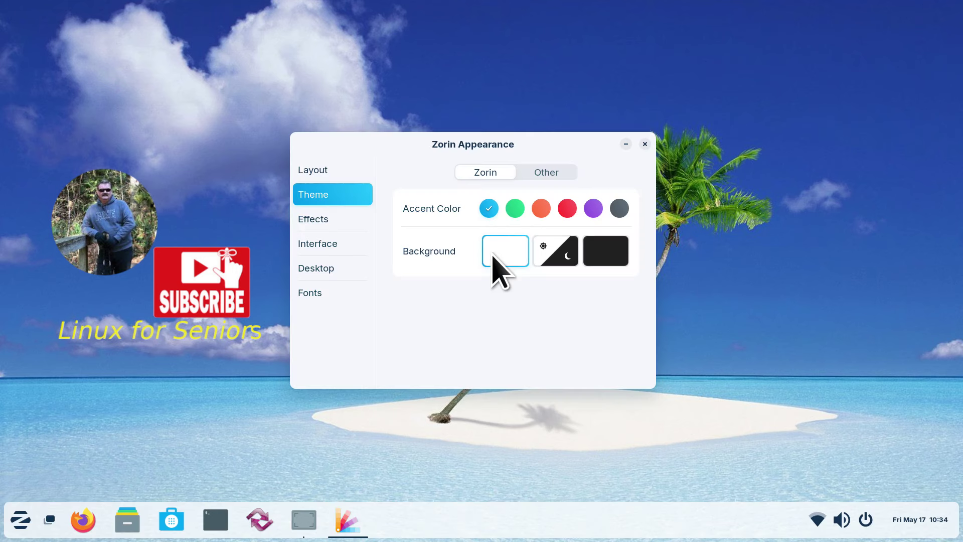
Close Zorin Appearance, then open and close the home folder in Files
{"action": "left_click", "coordinate": [645, 144]}
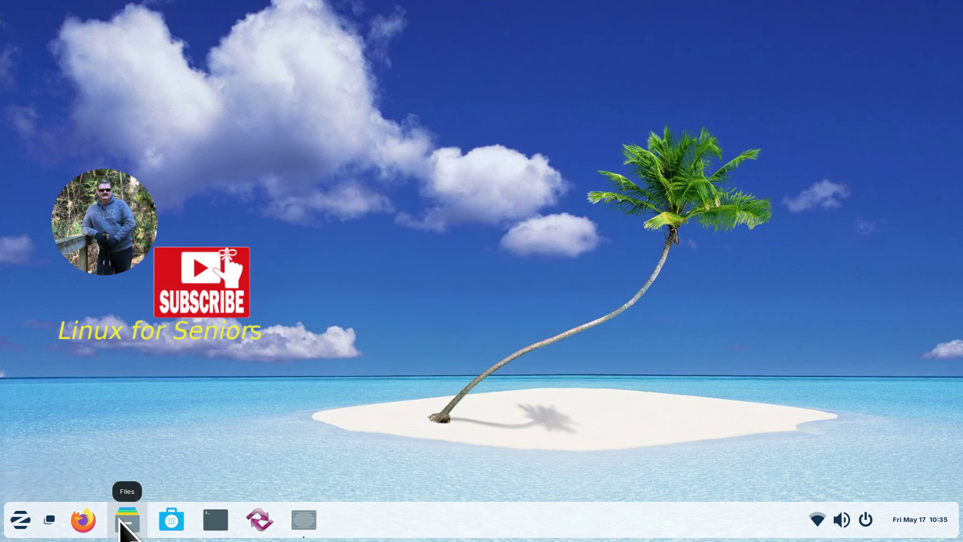
{"action": "left_click", "coordinate": [128, 521]}
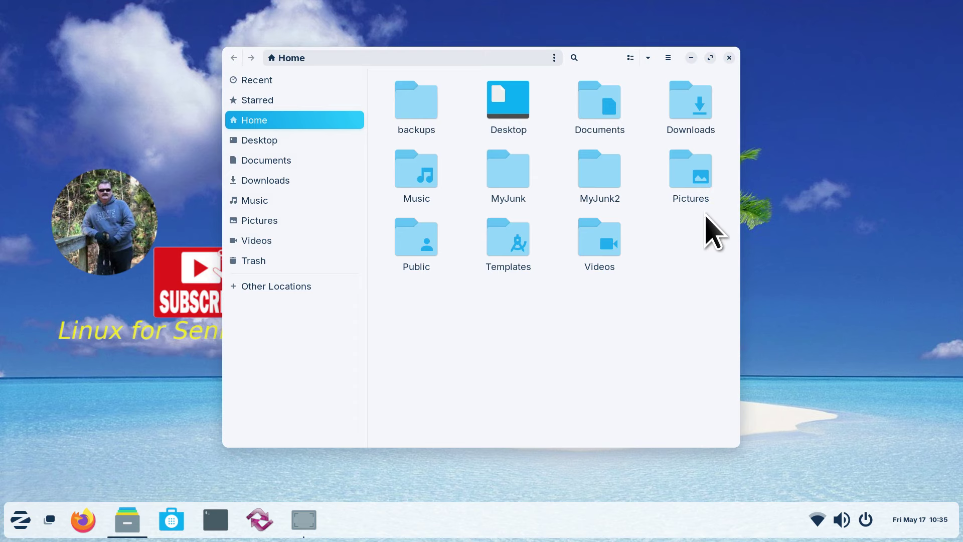
{"action": "left_click", "coordinate": [729, 58]}
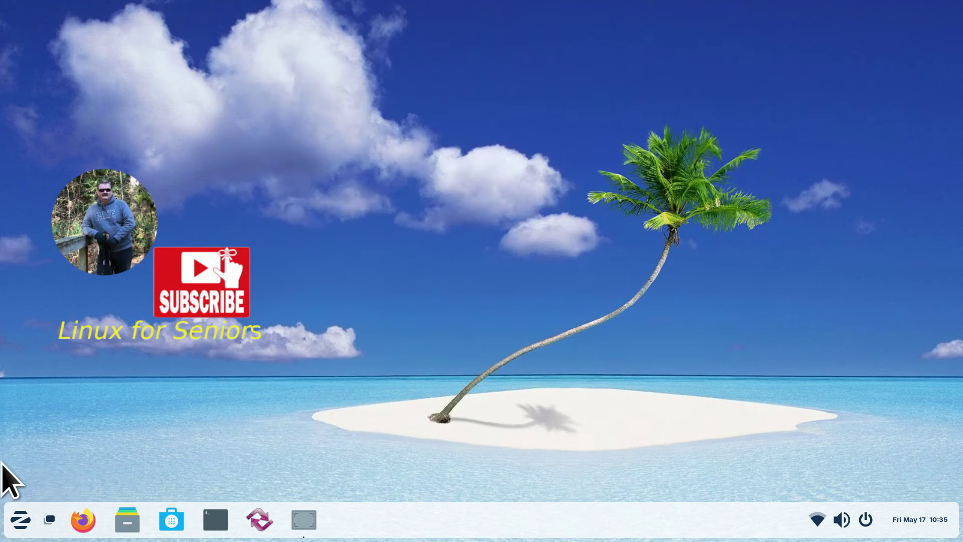
{"action": "left_click", "coordinate": [19, 520]}
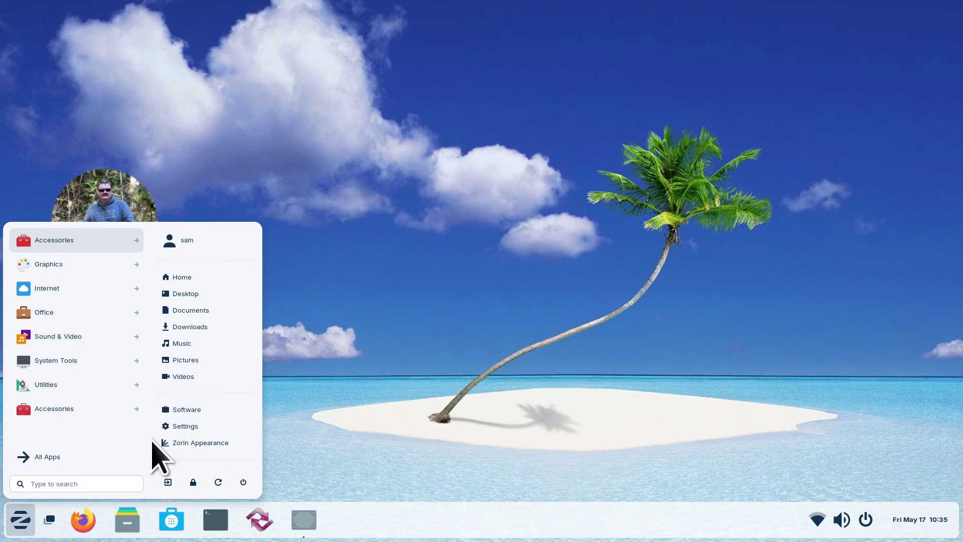
{"action": "left_click", "coordinate": [369, 412]}
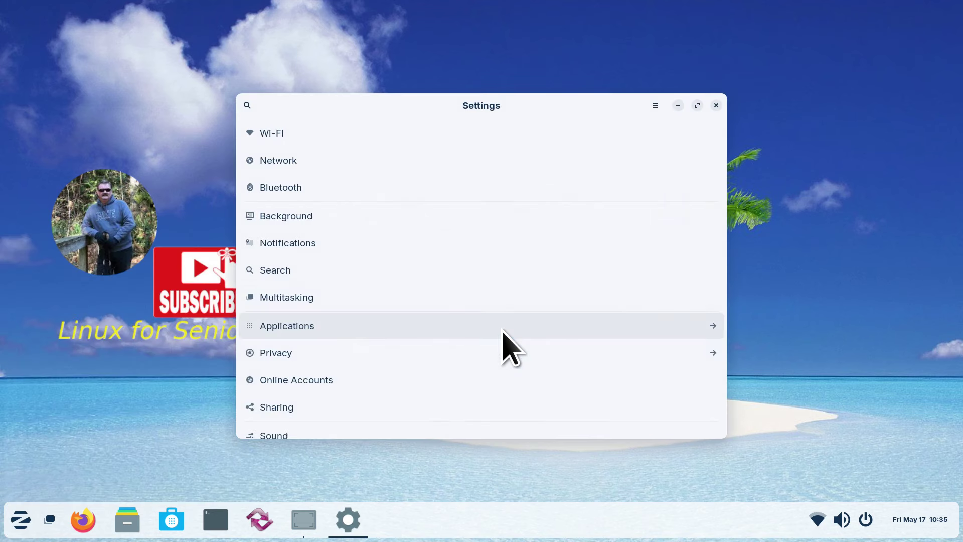
{"action": "scroll", "coordinate": [476, 308], "scroll_direction": "down", "scroll_amount": 6}
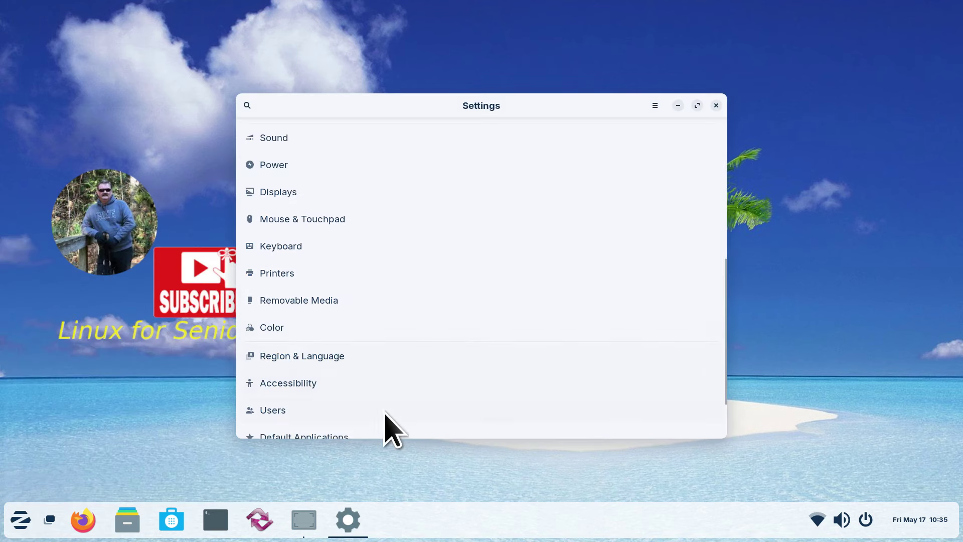
{"action": "left_click", "coordinate": [321, 384]}
{"action": "left_click", "coordinate": [683, 229]}
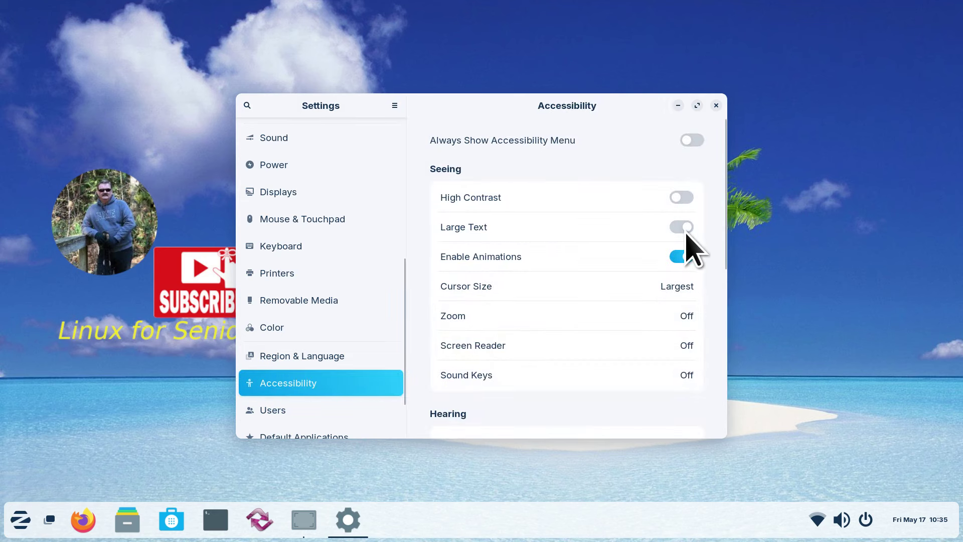
{"action": "left_click", "coordinate": [20, 519]}
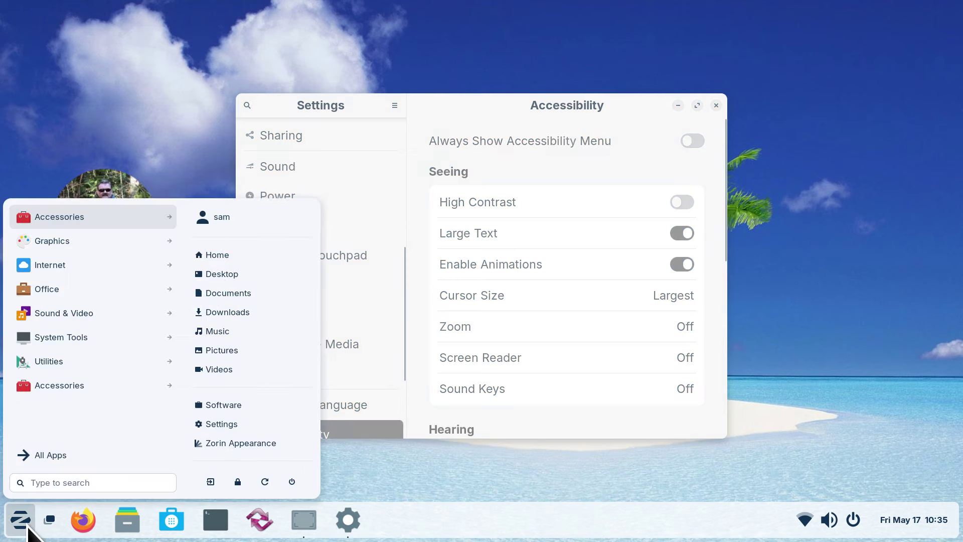
{"action": "left_click", "coordinate": [665, 208]}
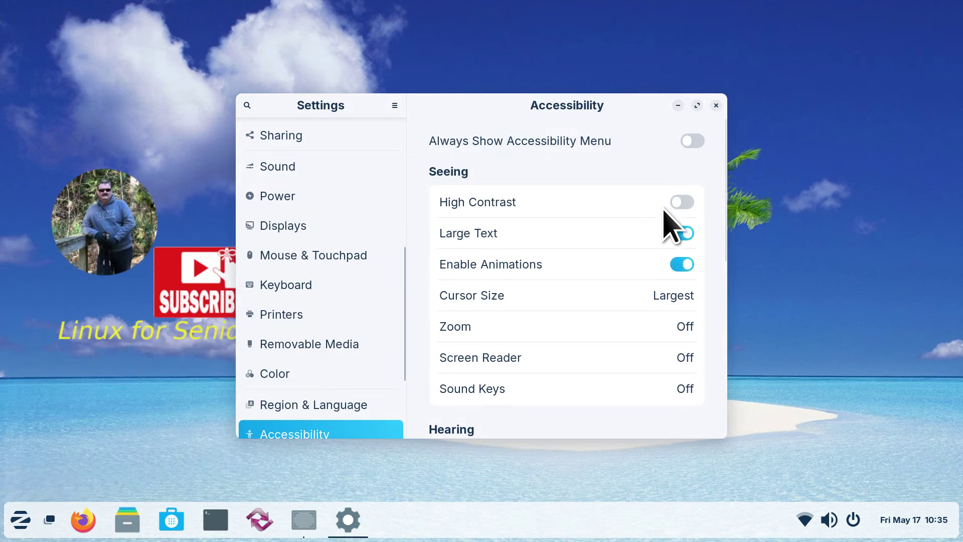
{"action": "left_click", "coordinate": [682, 232]}
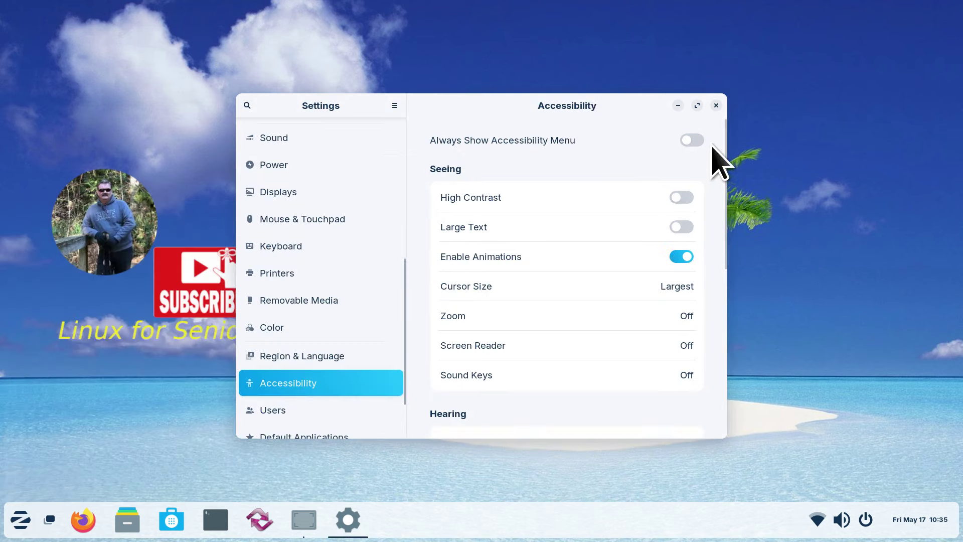
{"action": "left_click", "coordinate": [715, 105]}
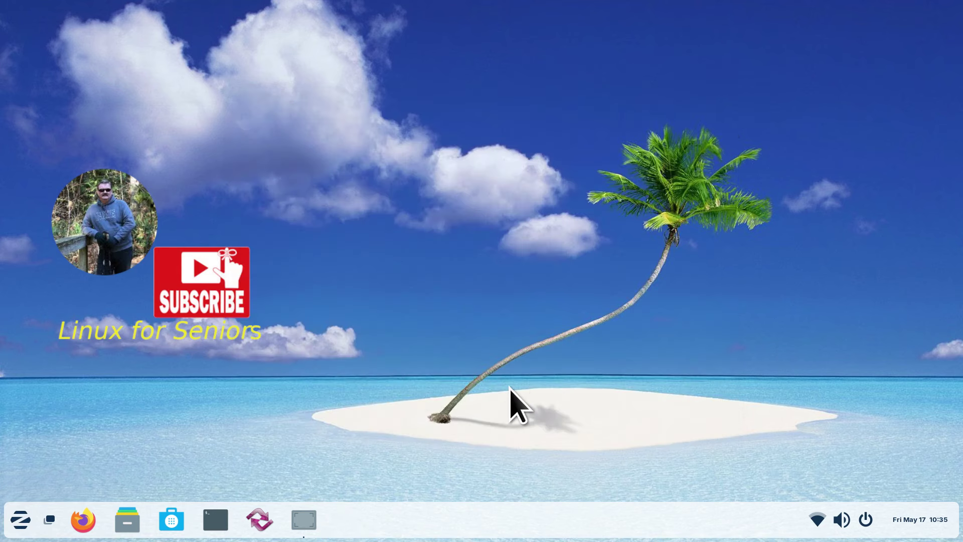